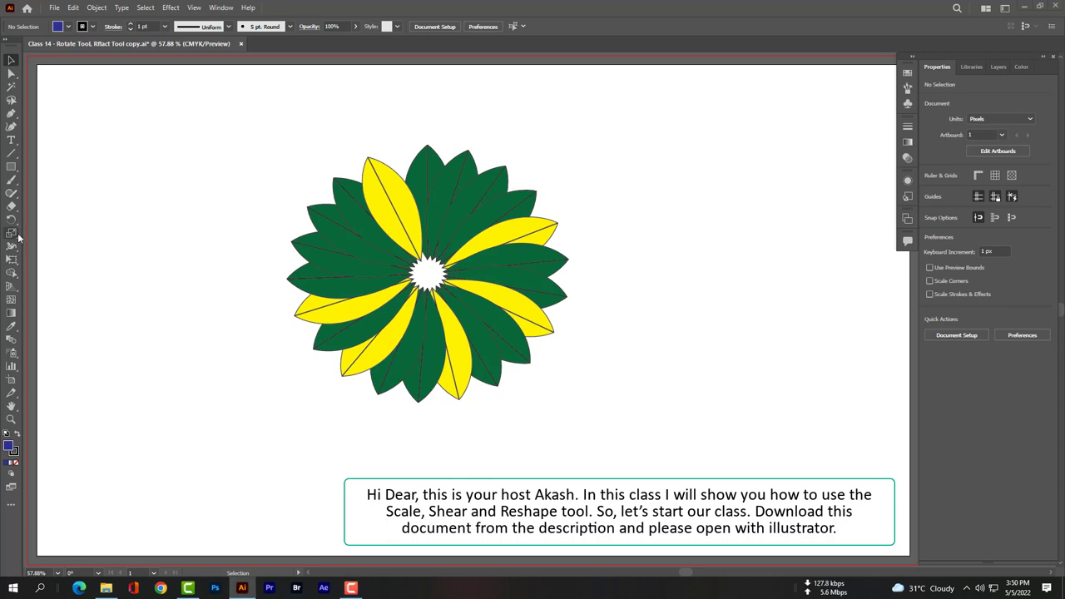
- Select the whole flower and shrink it from about 618 × 566 px to about 412 × 395 px
mouse_move(12, 234)
mouse_down()
mouse_move(56, 252)
mouse_move(56, 265)
mouse_up()
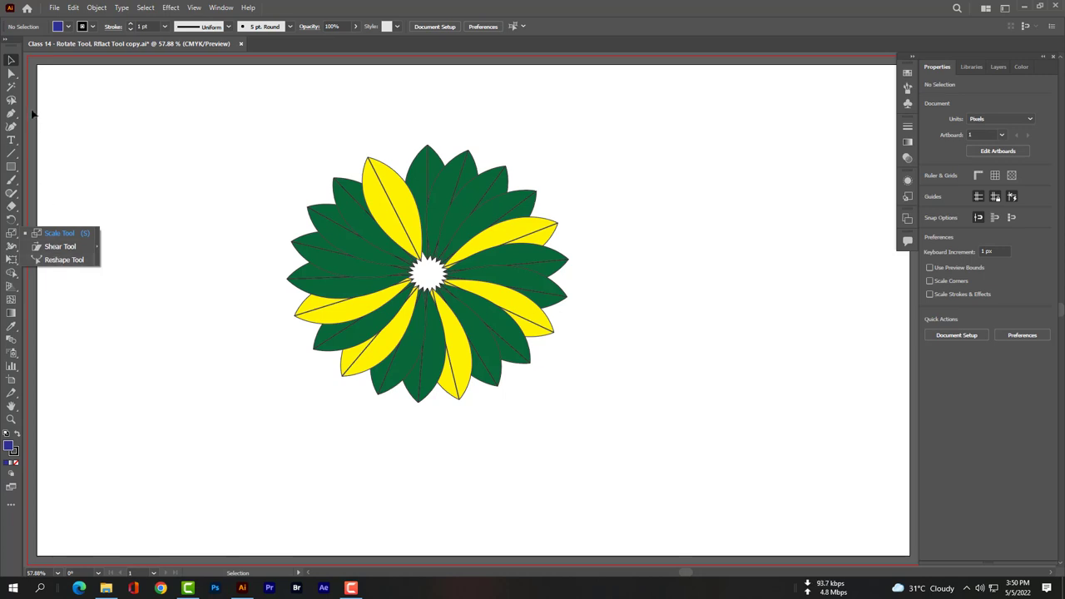
click(11, 60)
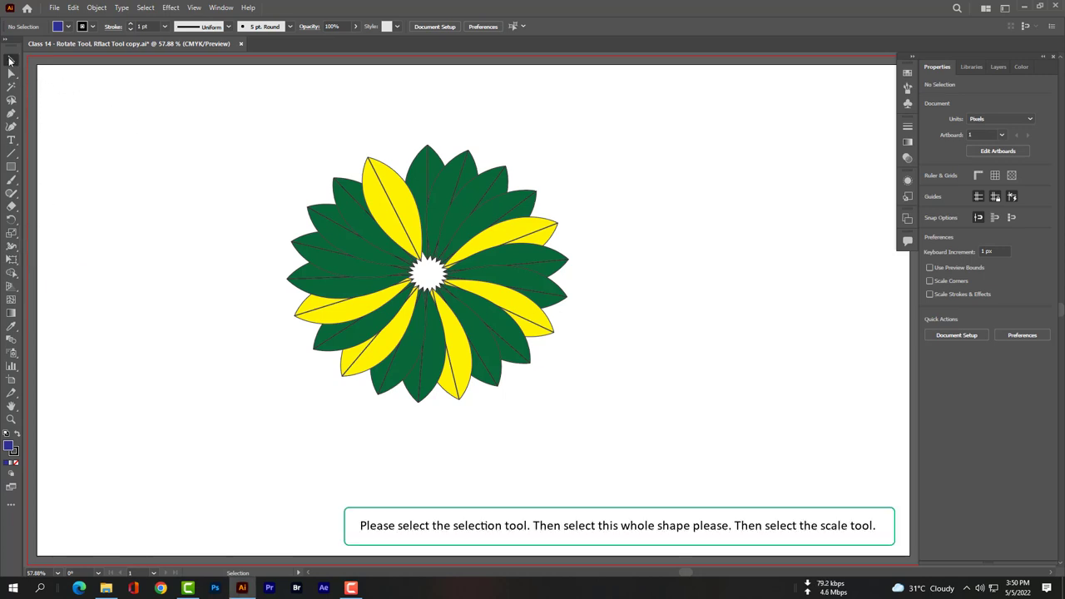
mouse_move(229, 117)
mouse_down()
mouse_move(545, 420)
mouse_move(618, 451)
mouse_up()
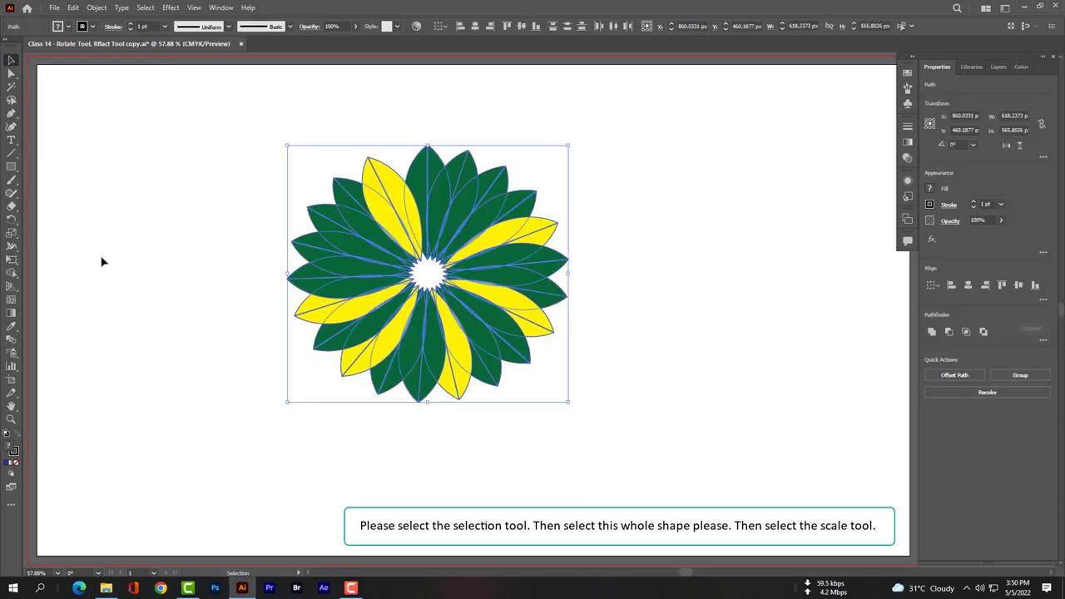
drag(12, 234, 57, 238)
click(57, 235)
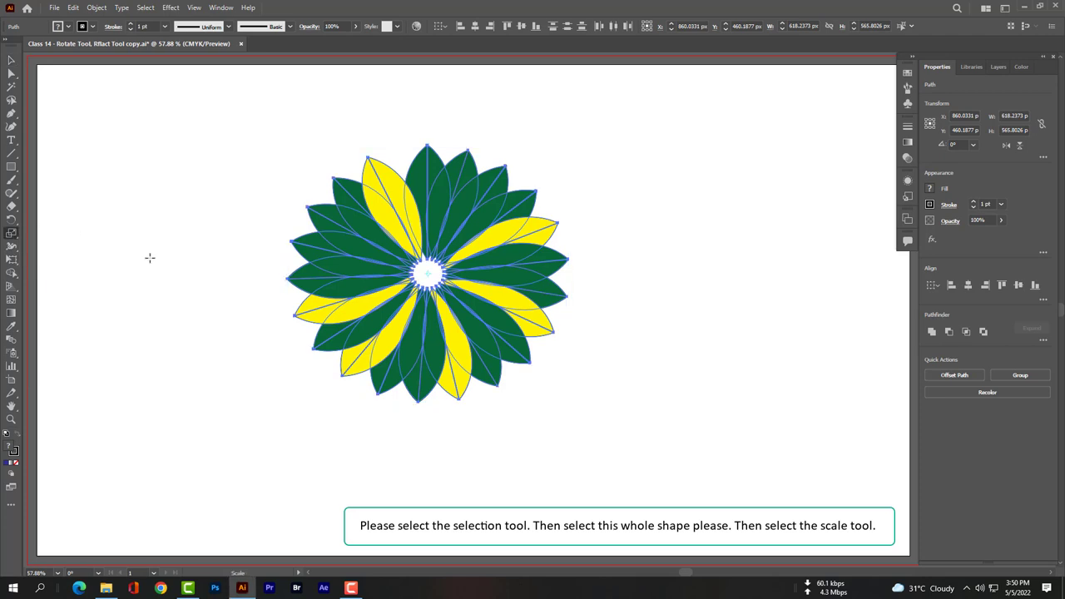
mouse_move(476, 220)
mouse_down()
mouse_move(455, 241)
mouse_move(499, 200)
mouse_move(459, 237)
mouse_up()
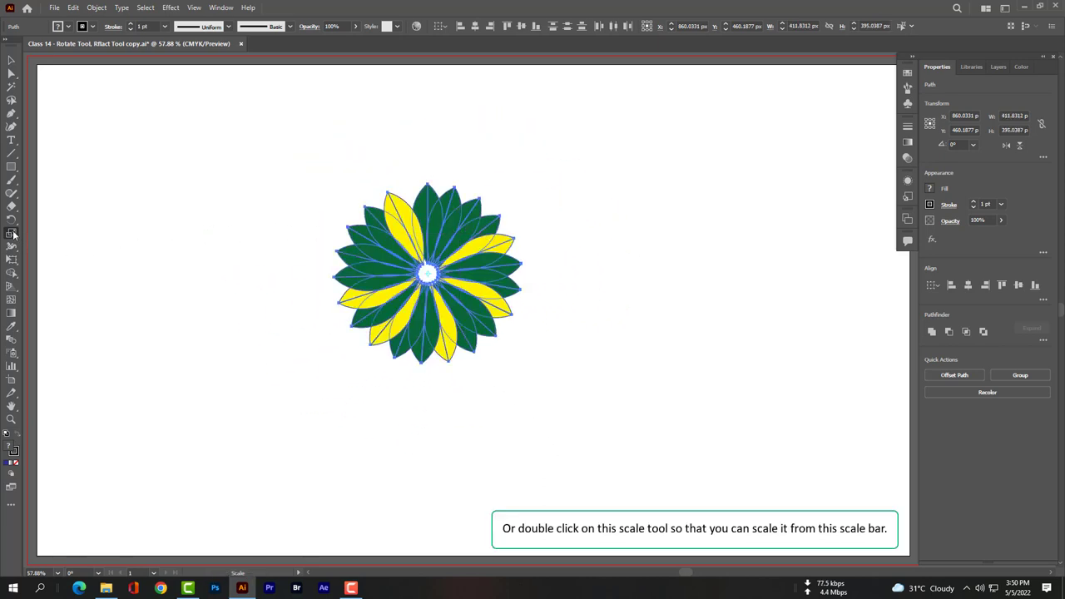
- Scale the flower uniformly to 200% through the Scale dialog
double_click(12, 233)
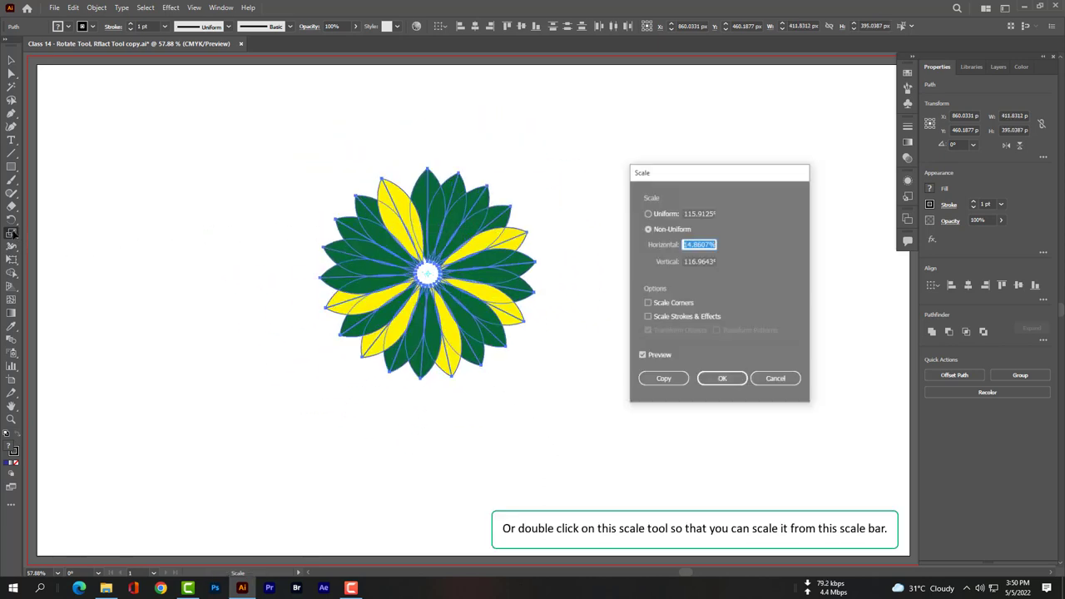
click(648, 213)
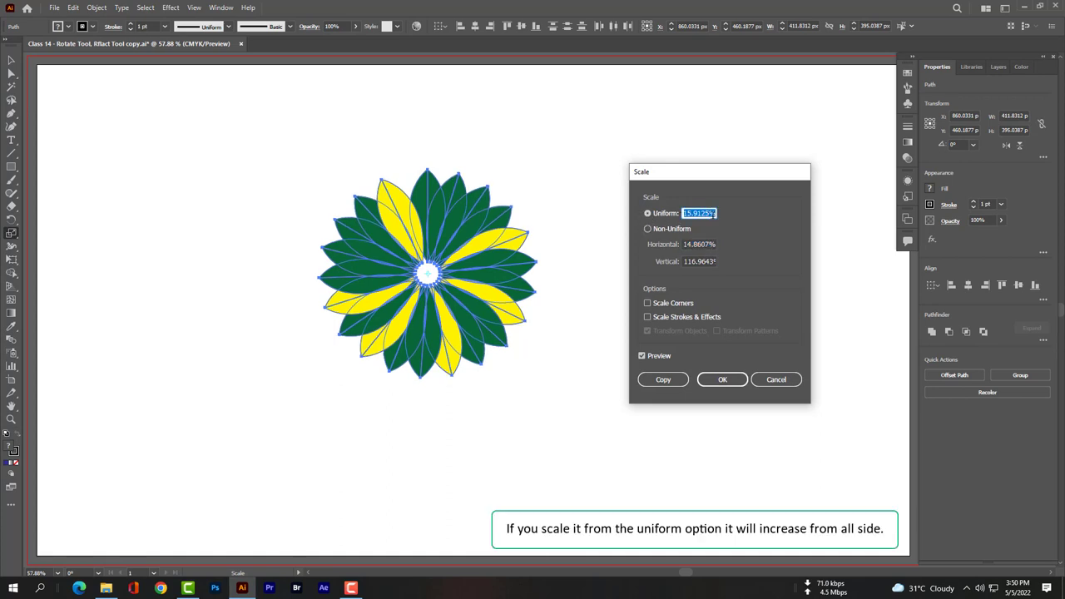
text(200)
click(708, 381)
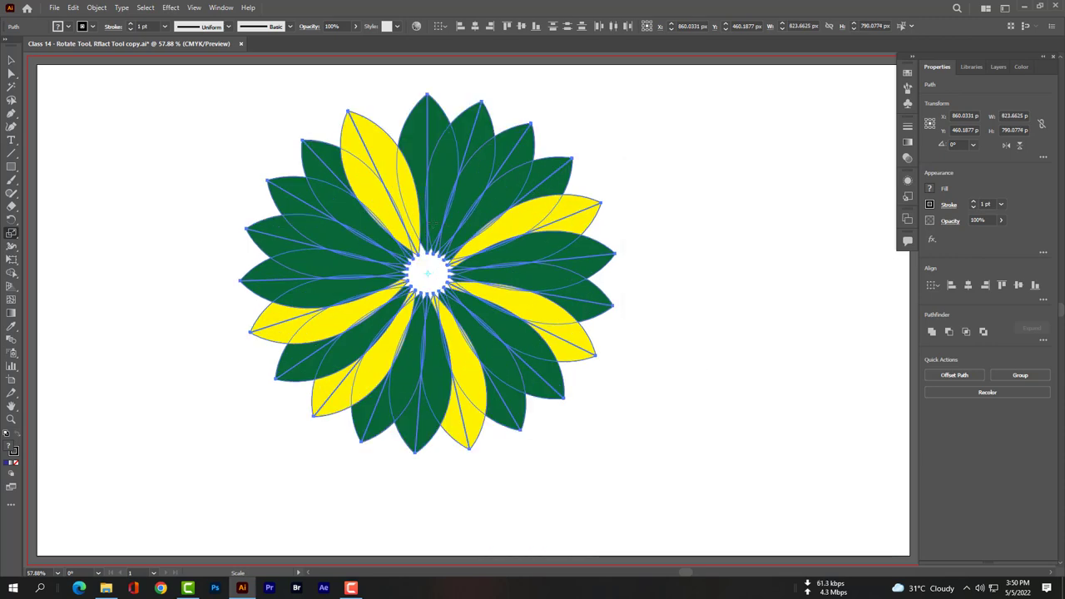
- Apply a non-uniform 150% scale to the flower
double_click(12, 235)
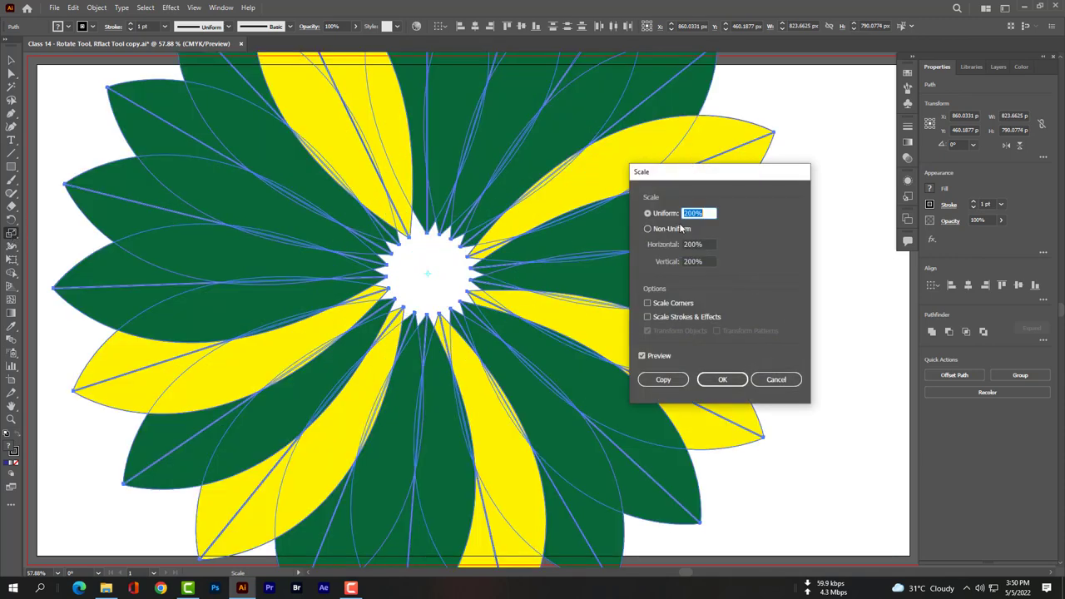
click(676, 230)
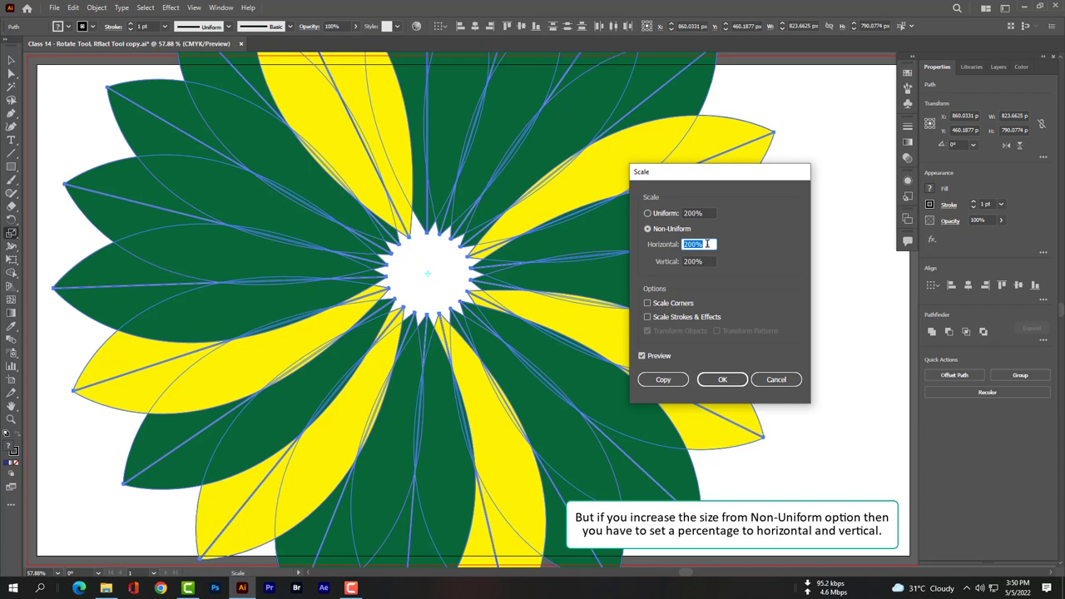
text(150)
click(709, 261)
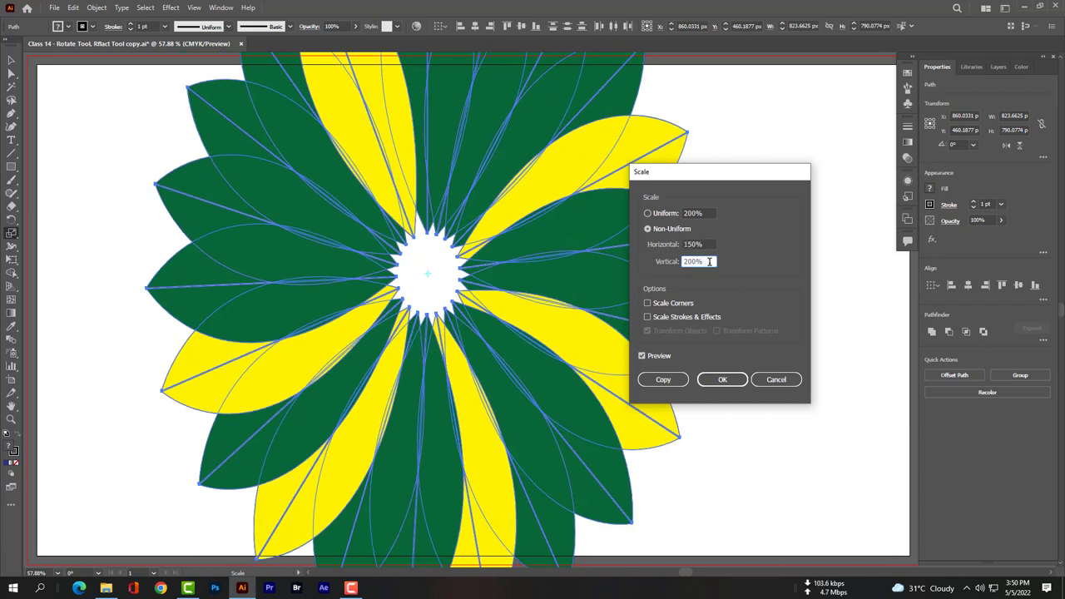
text(150)
click(723, 379)
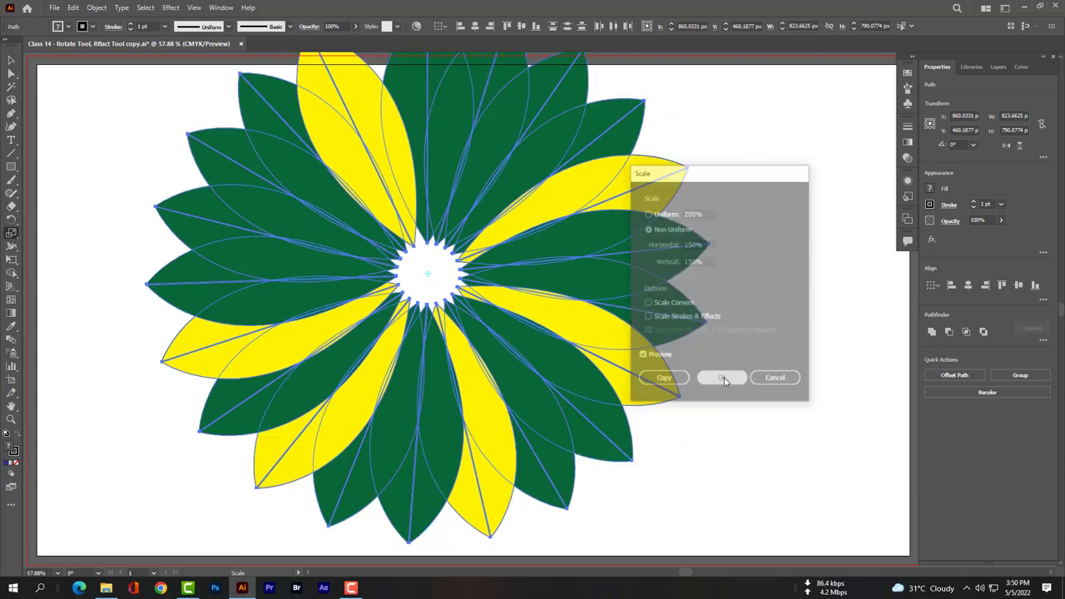
- Apply a non-uniform 50% scale, leaving the flower about 618 × 593 px, and reselect it
double_click(12, 235)
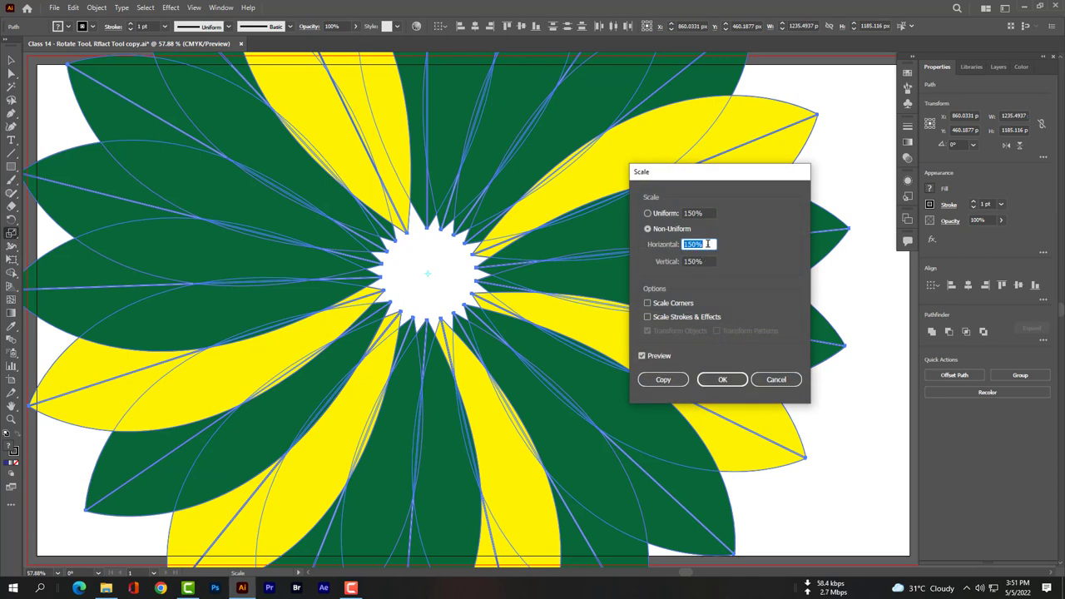
text(5)
key(Tab)
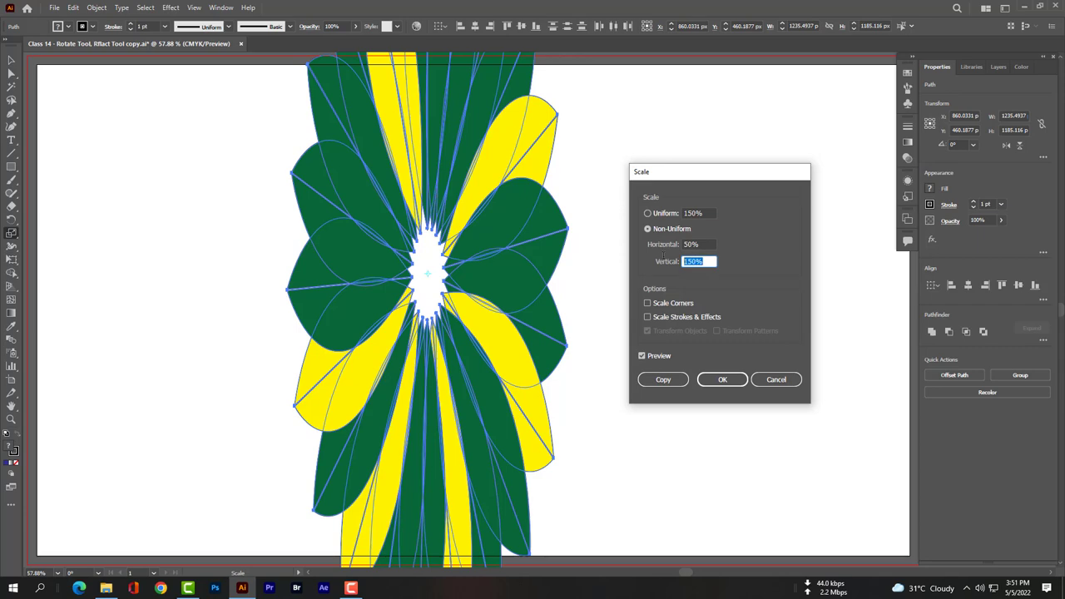
text(50)
key(Tab)
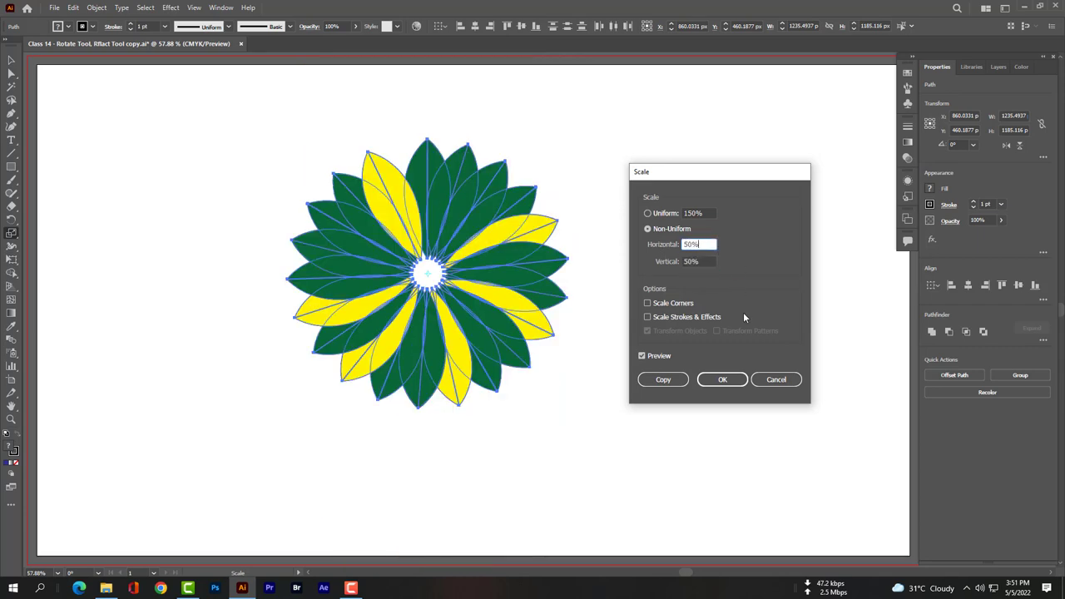
click(724, 380)
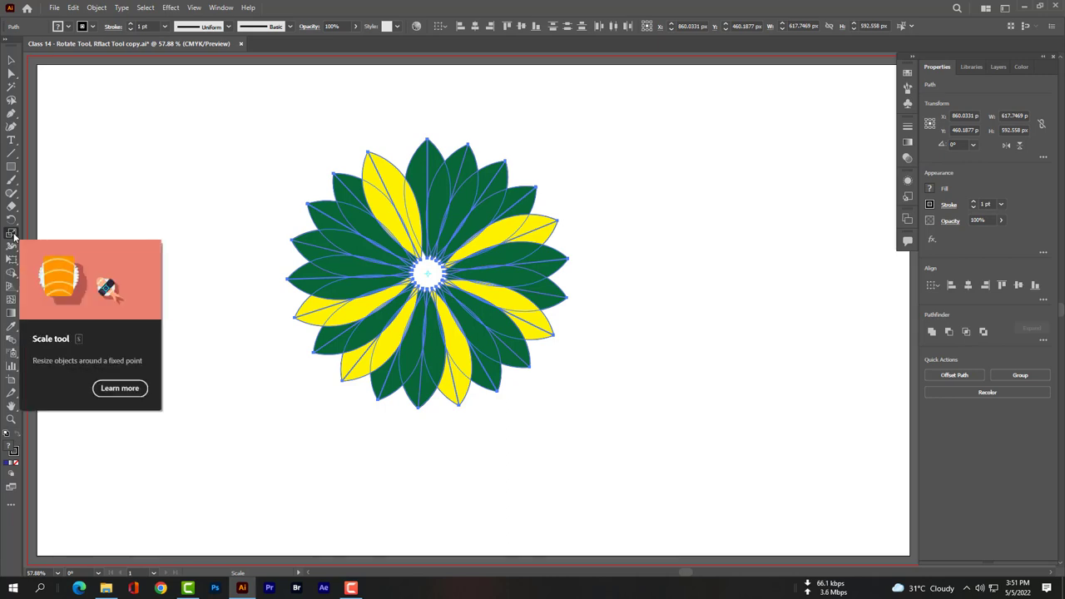
click(11, 60)
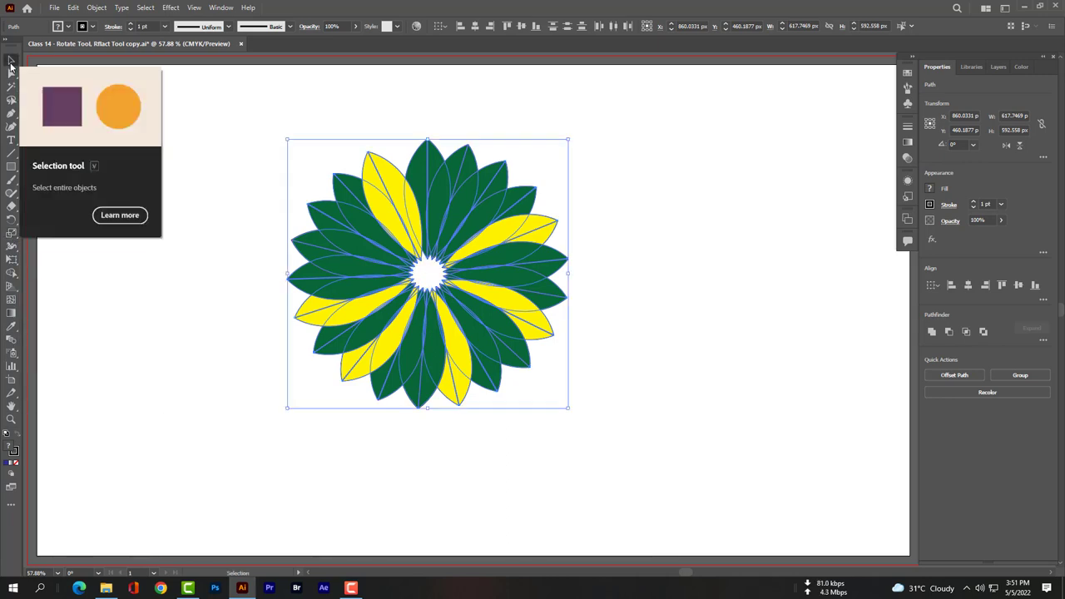
drag(202, 103, 744, 486)
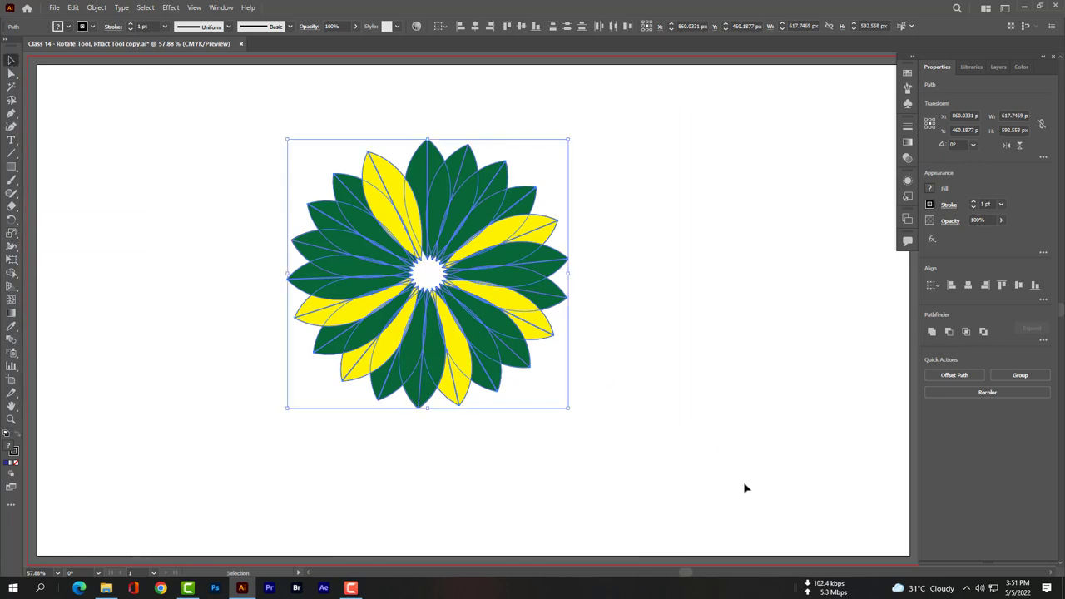
- Delete the flower and draw a blue rectangle on the artboard
key(Delete)
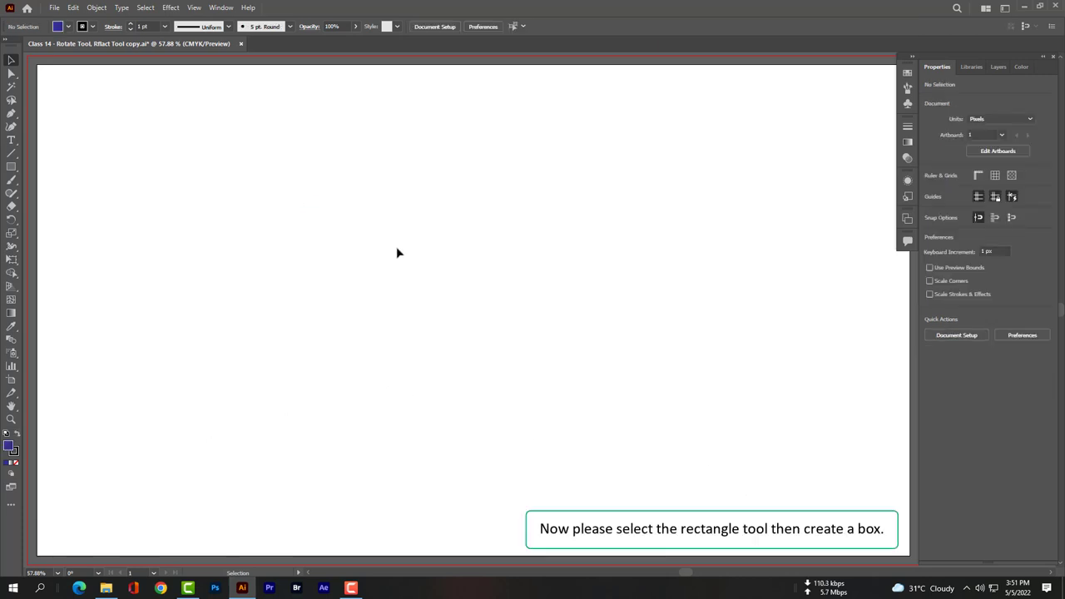
click(12, 166)
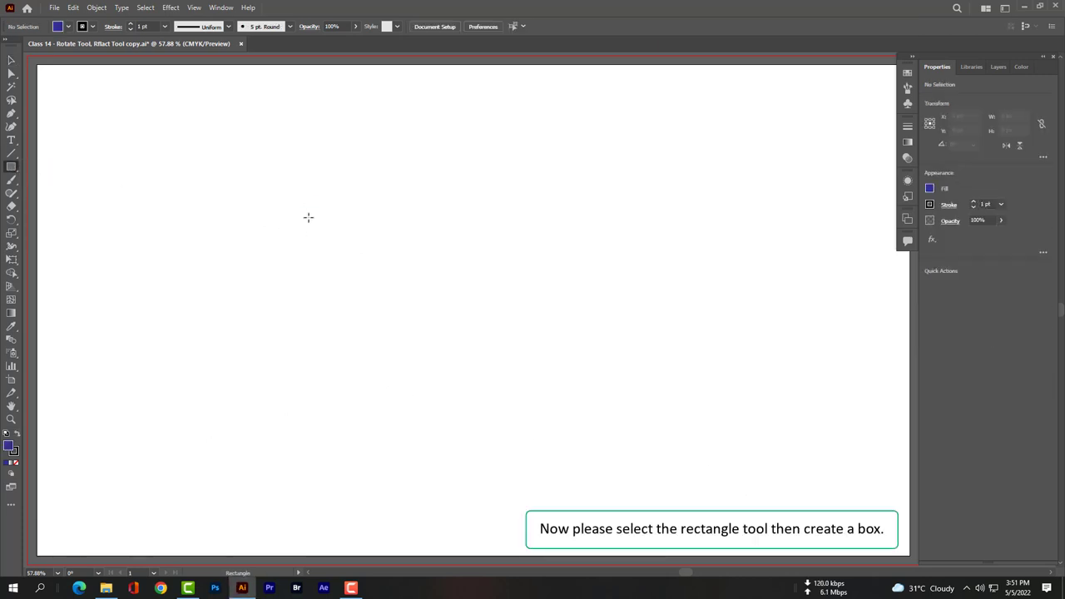
mouse_move(300, 209)
mouse_down()
mouse_move(383, 297)
mouse_move(473, 348)
mouse_up()
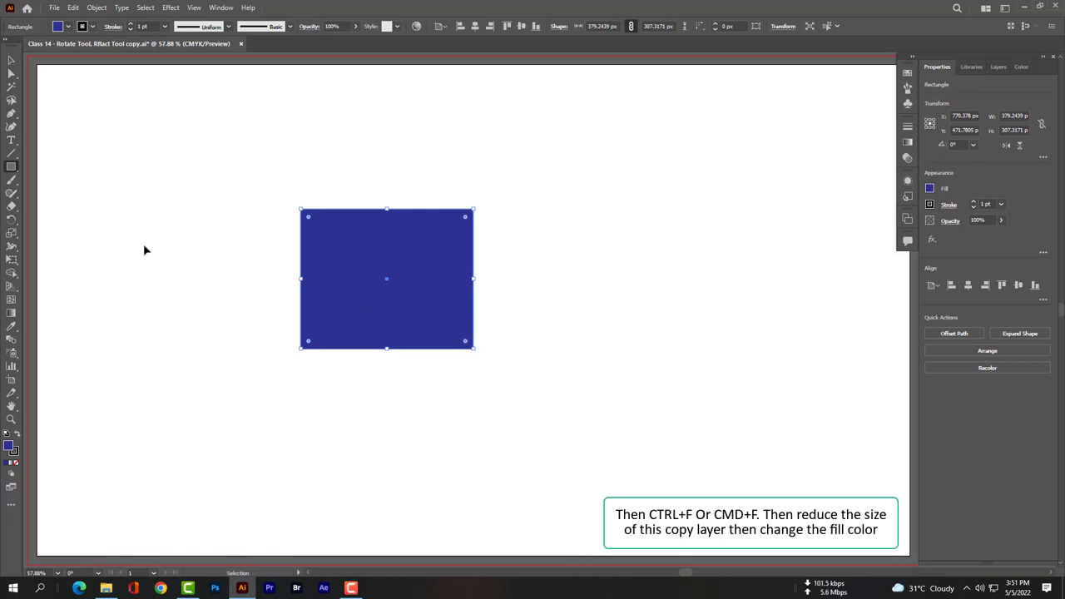
- Paste a copy in front, shrink it to about 306 × 252 px, centre it, and fill it green
key(ctrl+c)
key(ctrl+f)
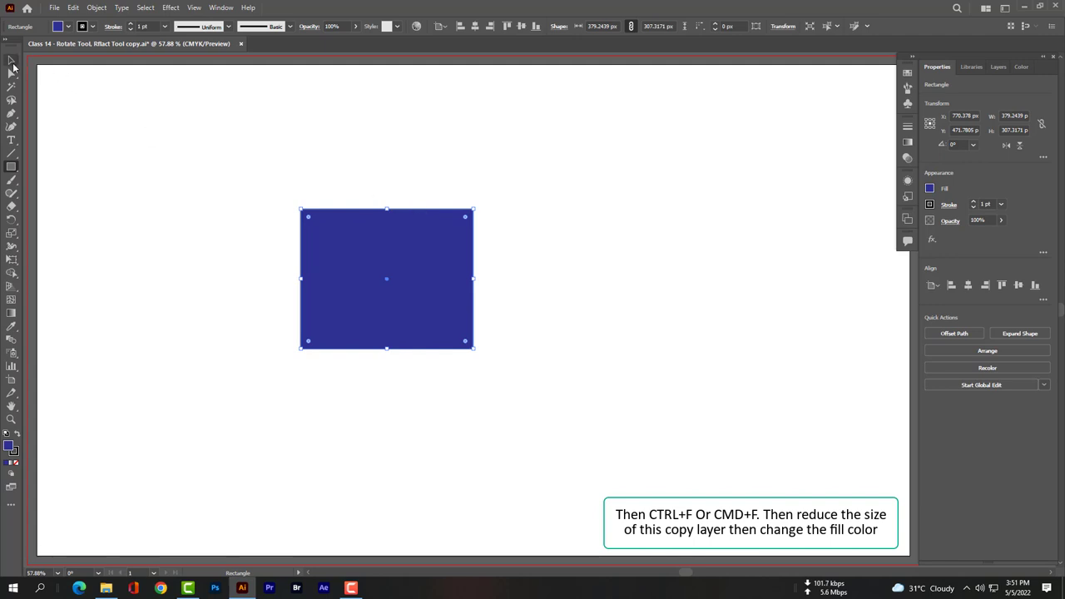
click(11, 60)
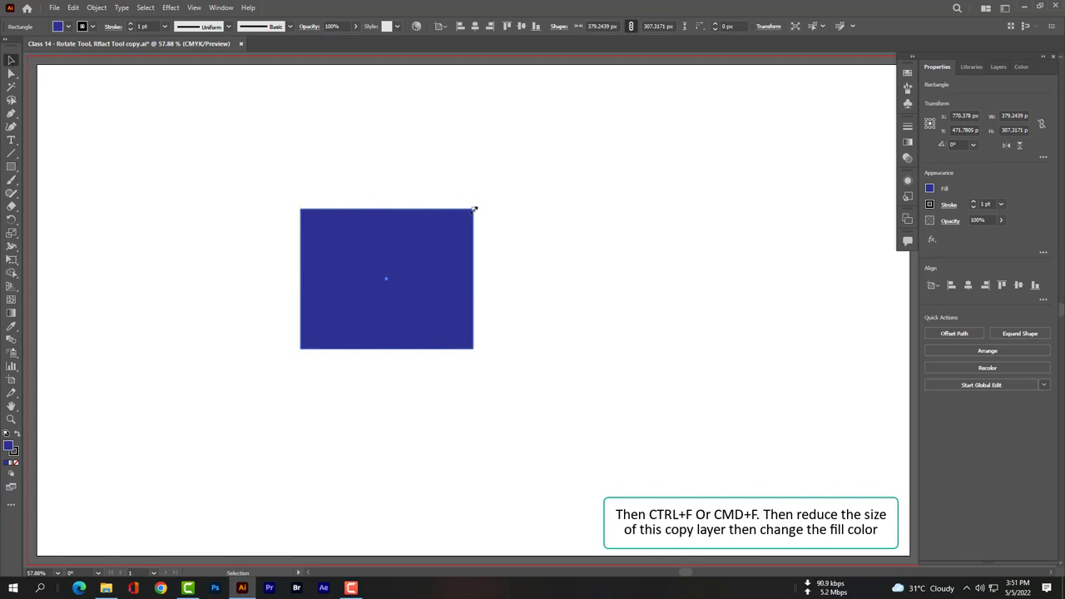
drag(472, 210, 440, 234)
drag(382, 262, 395, 252)
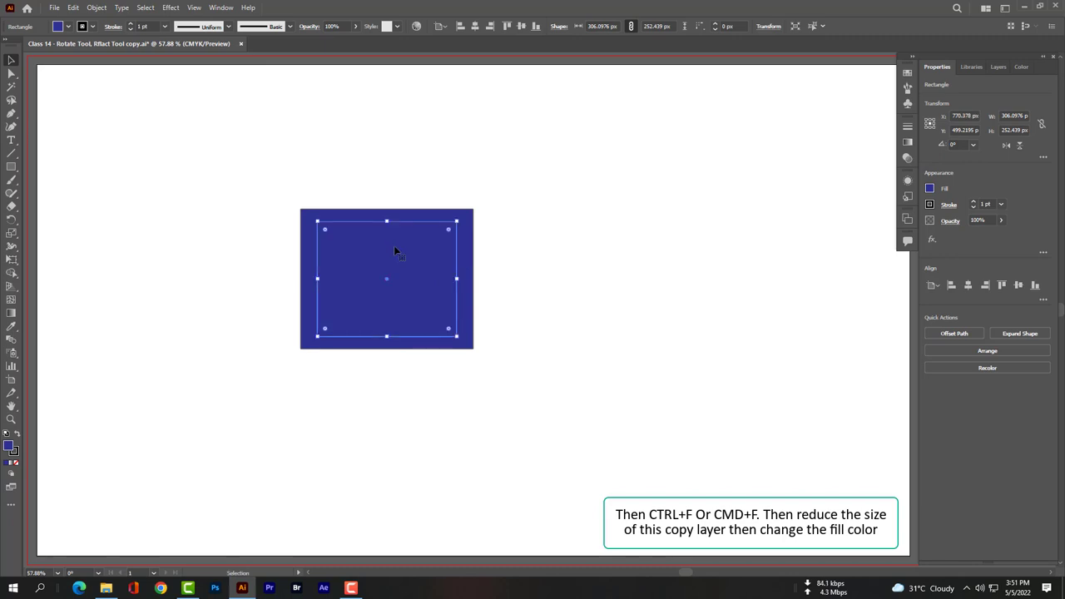
click(60, 28)
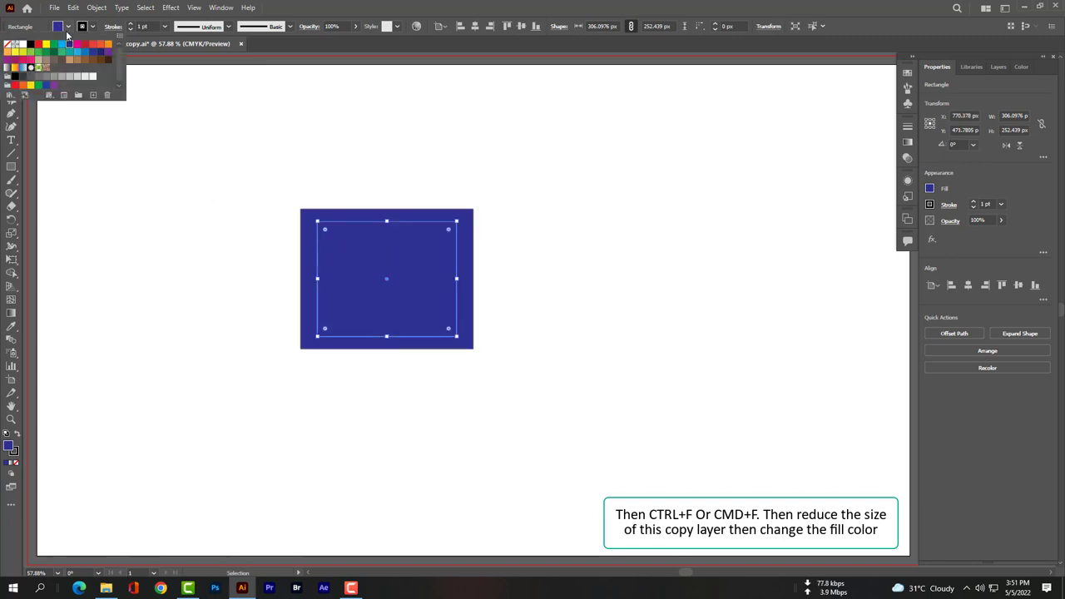
click(61, 52)
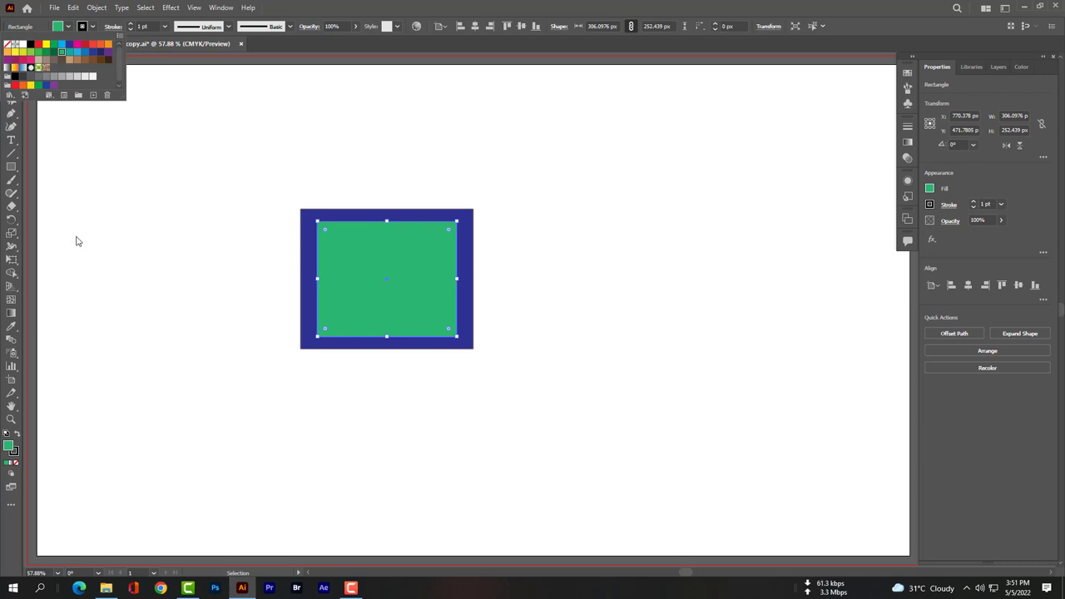
click(67, 26)
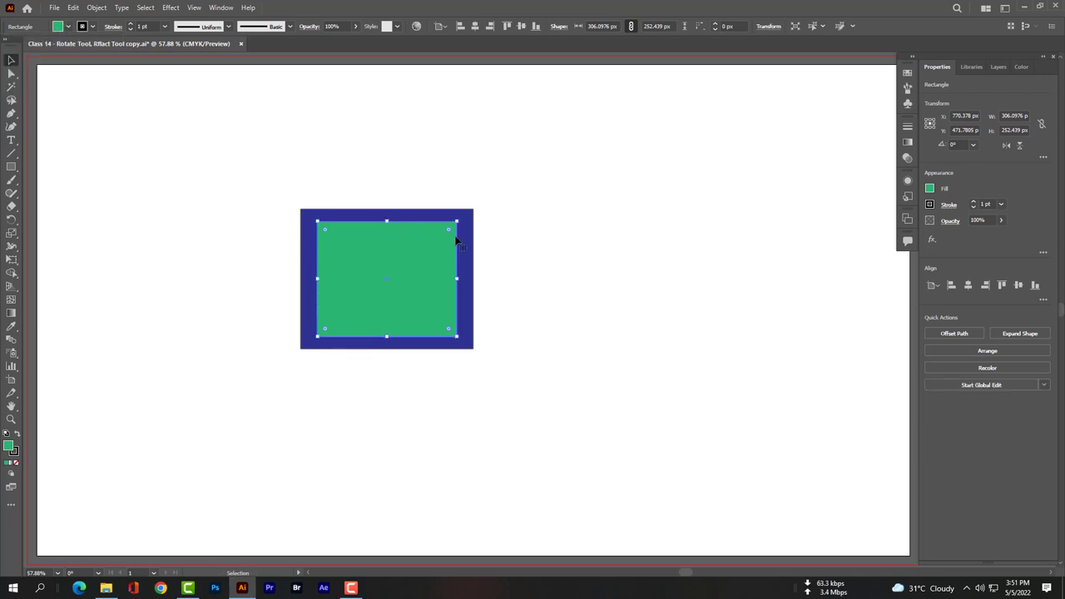
- Shrink the new copy, centre it inside the green rectangle, and fill it tan
drag(454, 223, 428, 248)
drag(369, 283, 377, 268)
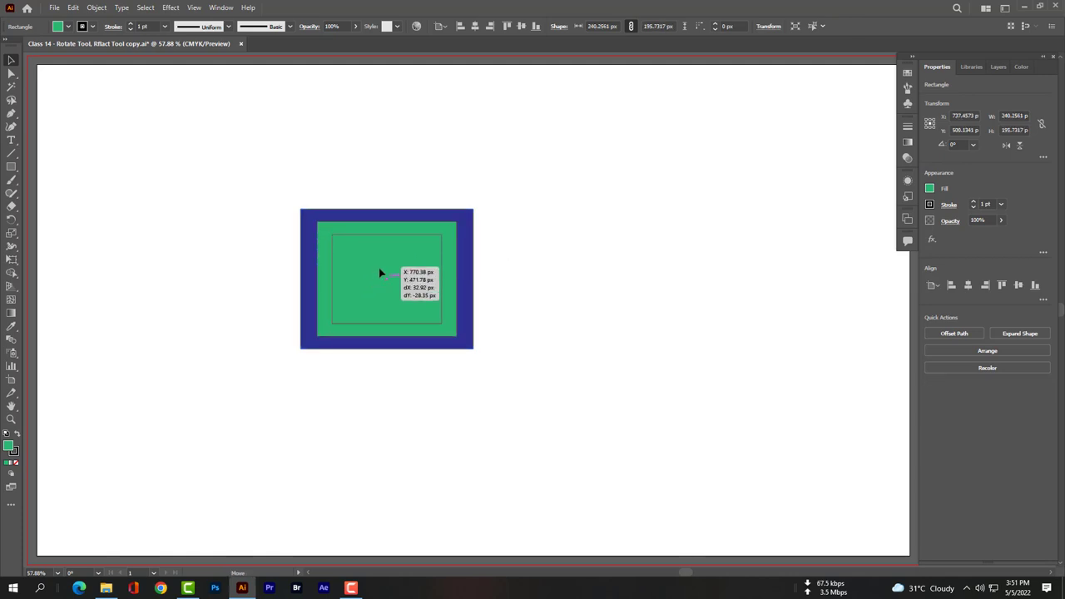
click(66, 26)
click(46, 62)
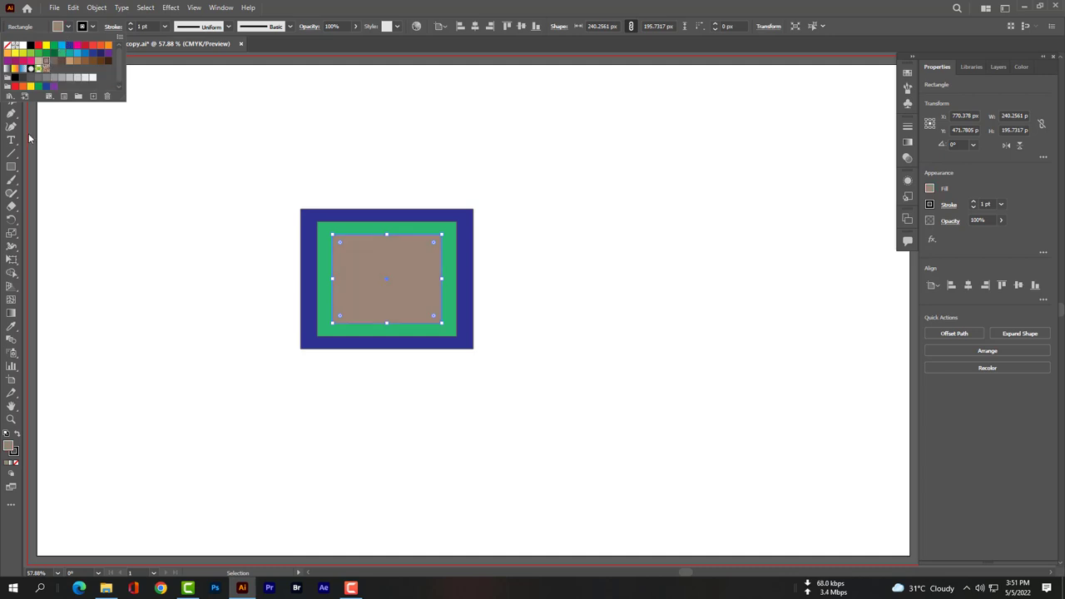
click(69, 26)
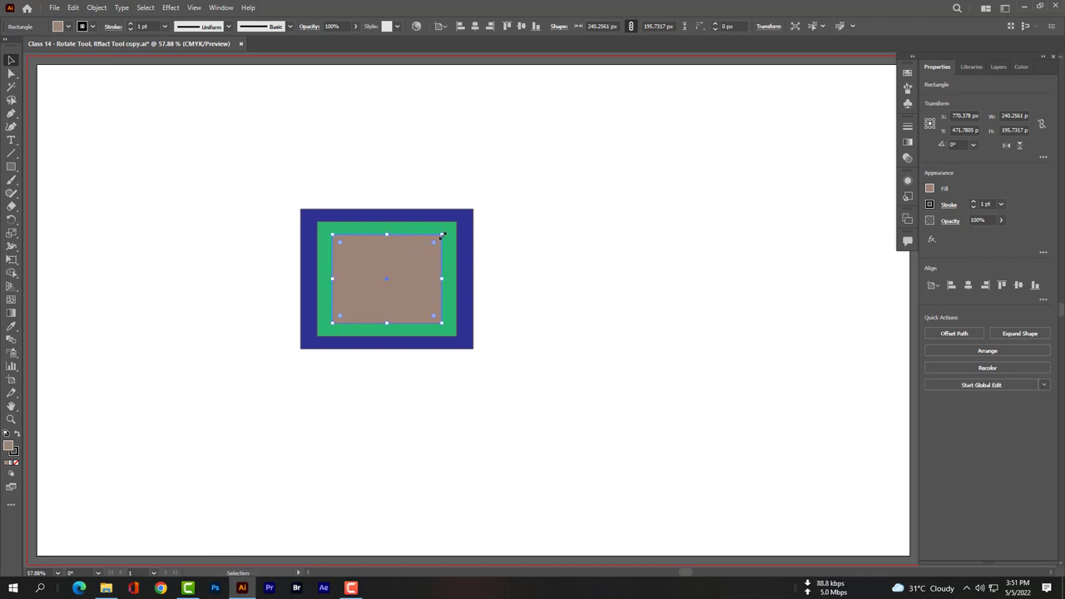
- Shrink another copy to about 181 × 152 px, centre it, and fill it dark brown
drag(441, 235, 418, 249)
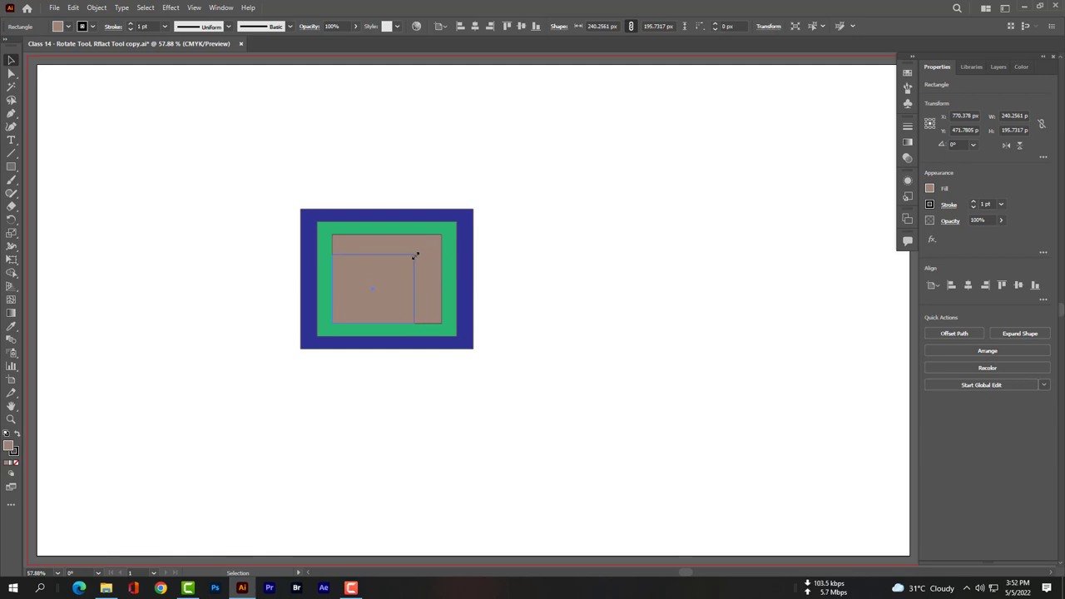
drag(382, 284, 396, 273)
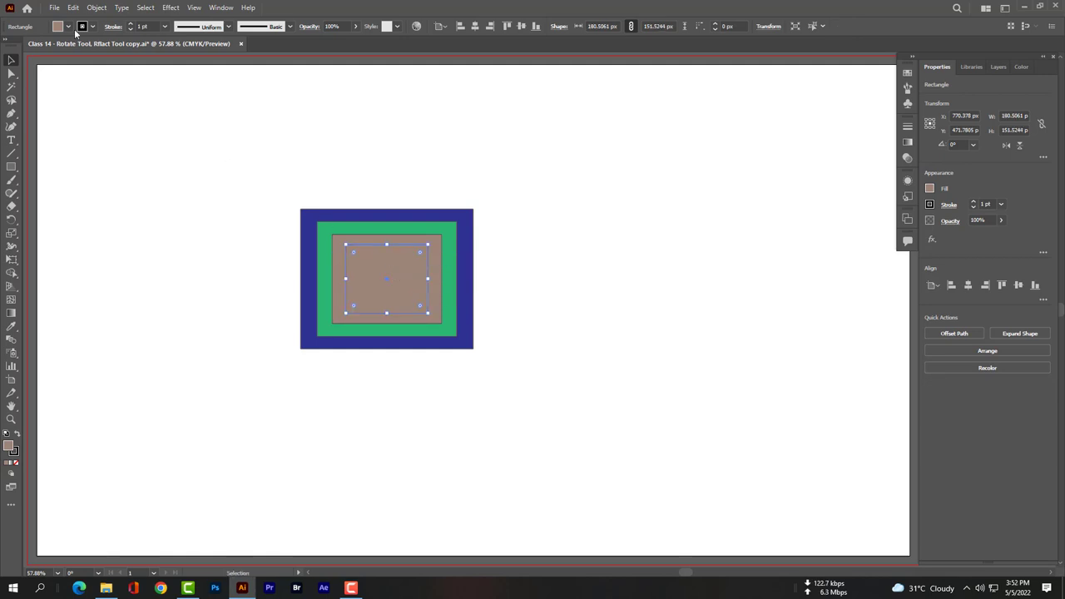
click(70, 28)
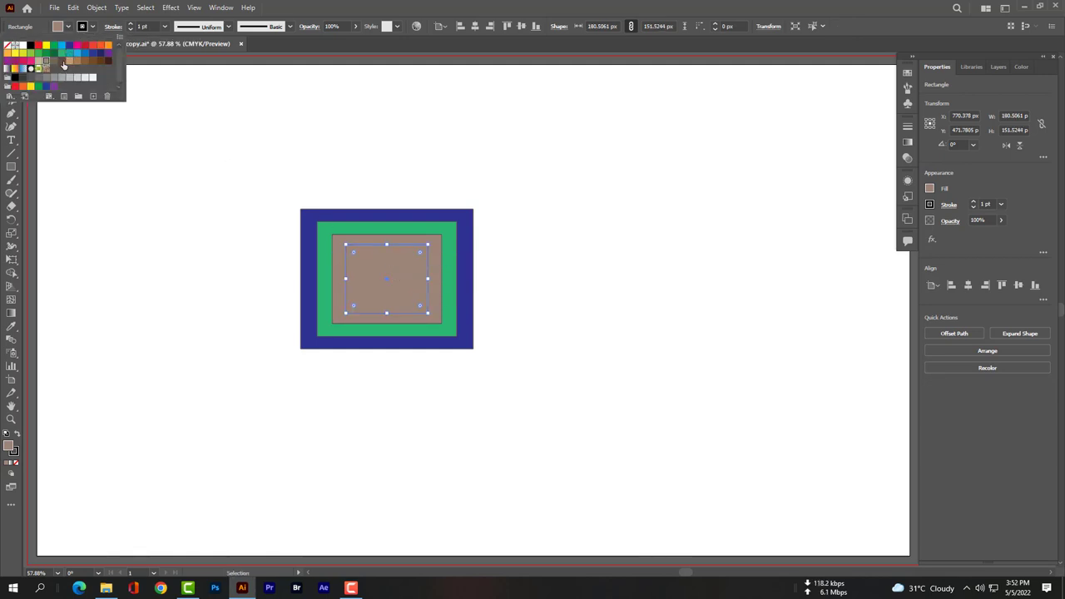
click(61, 62)
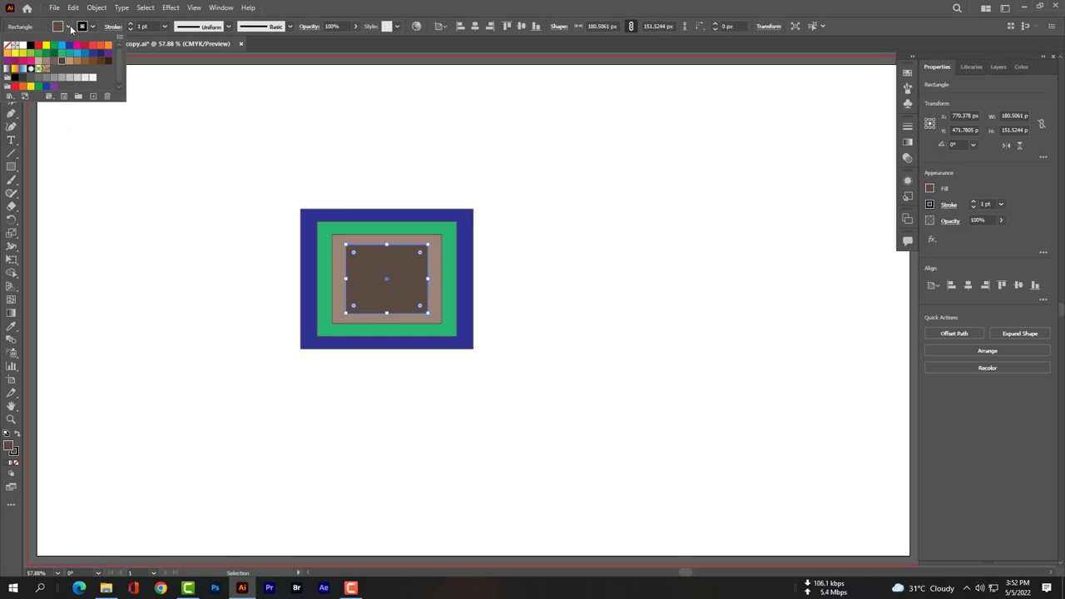
click(69, 28)
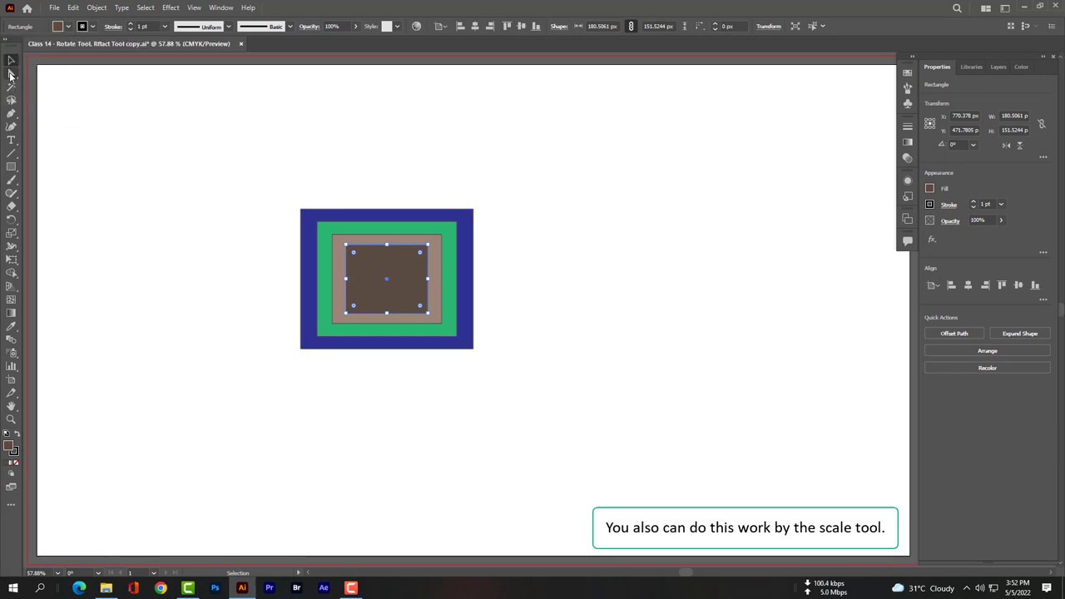
click(190, 274)
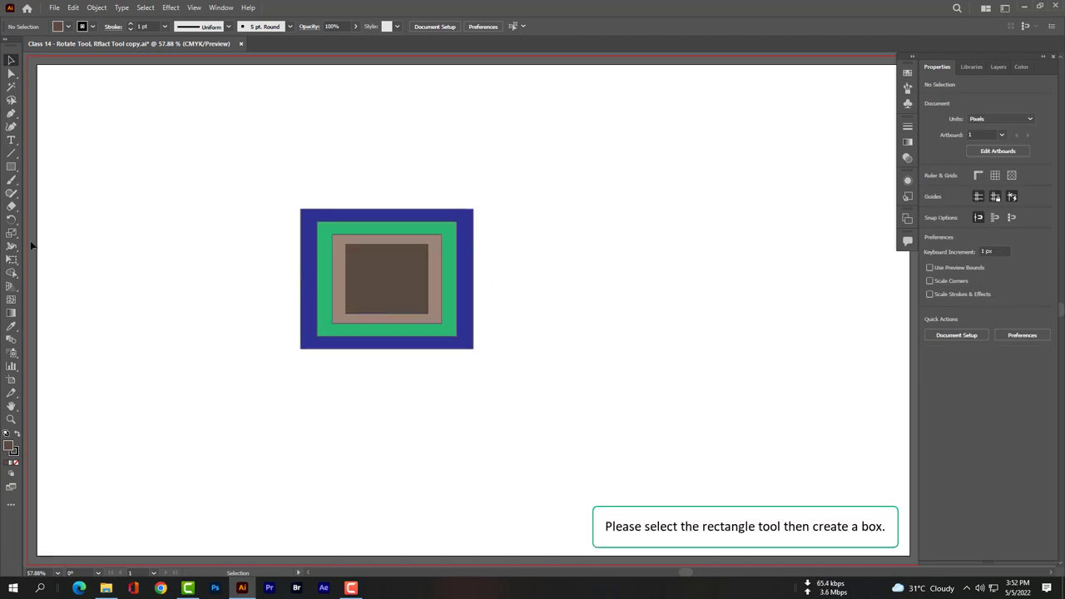
- Draw a rectangle right of the nested frames and make a green 80% uniform scaled copy
drag(11, 166, 37, 168)
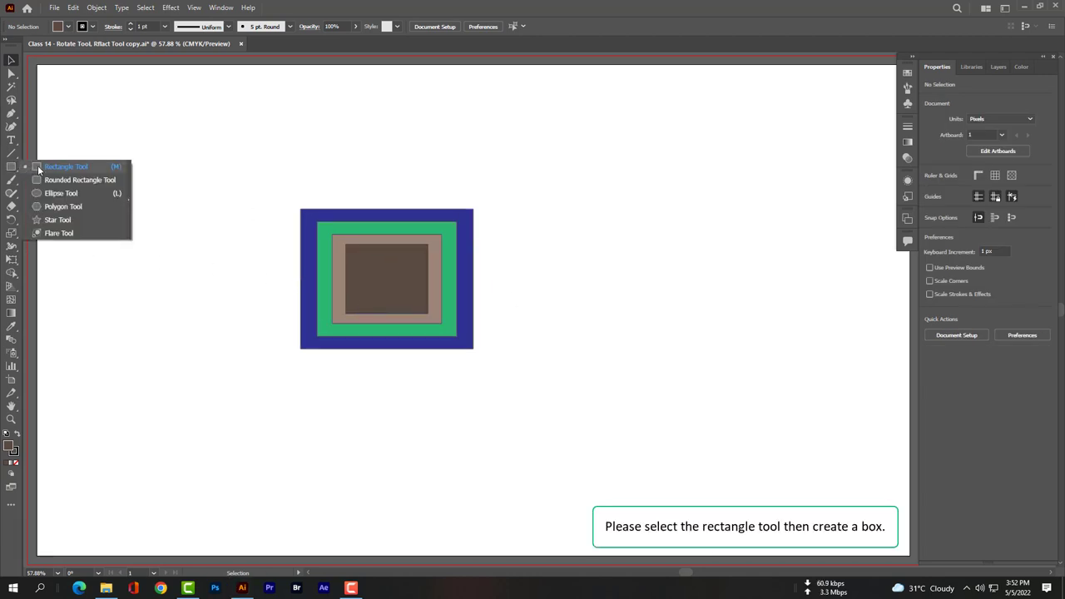
drag(546, 209, 701, 348)
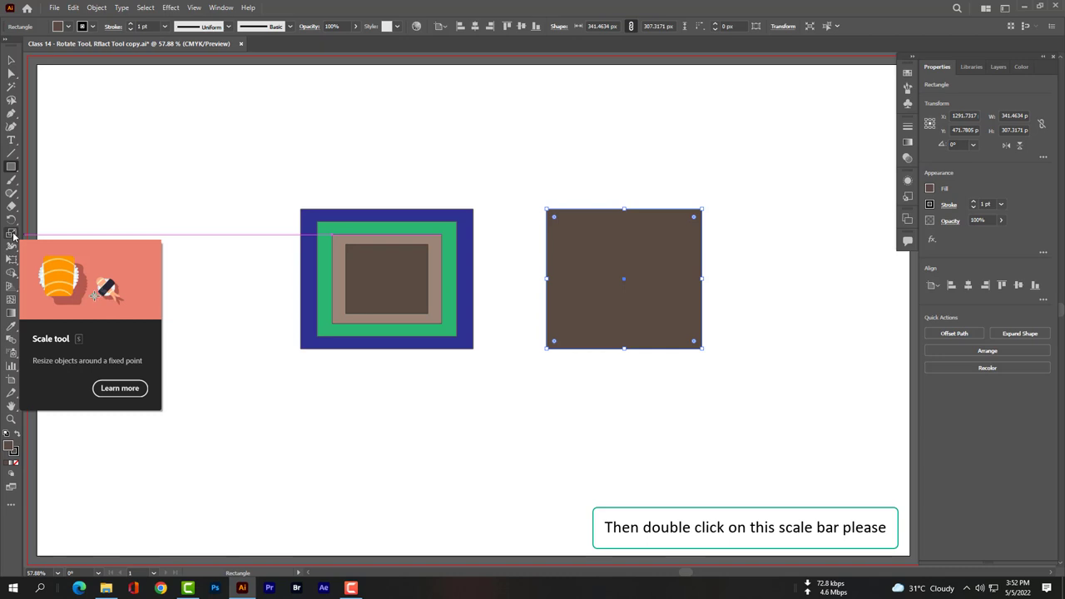
double_click(11, 234)
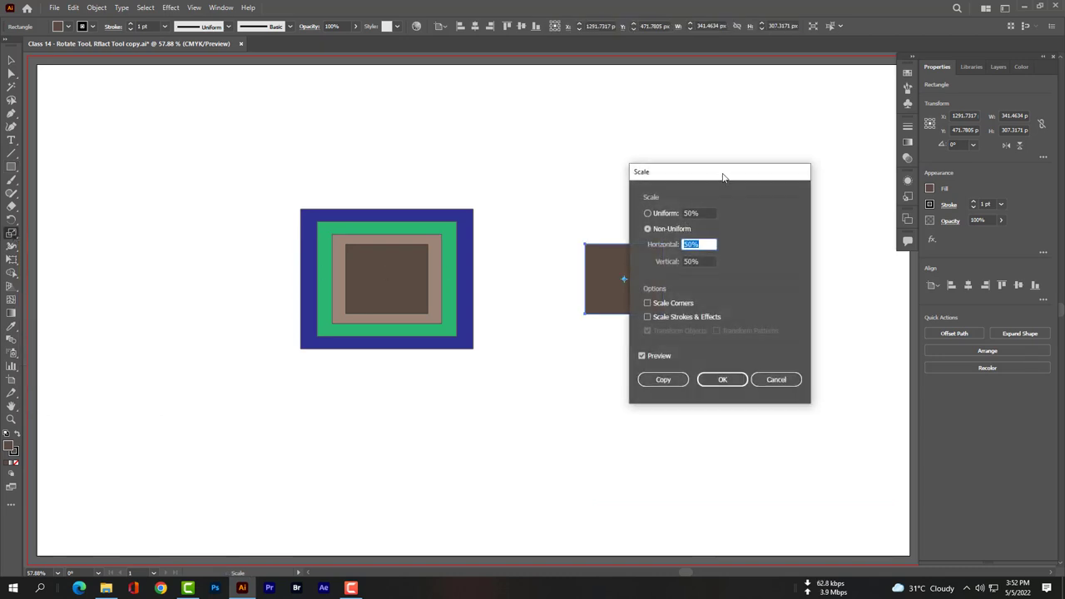
drag(723, 176, 804, 178)
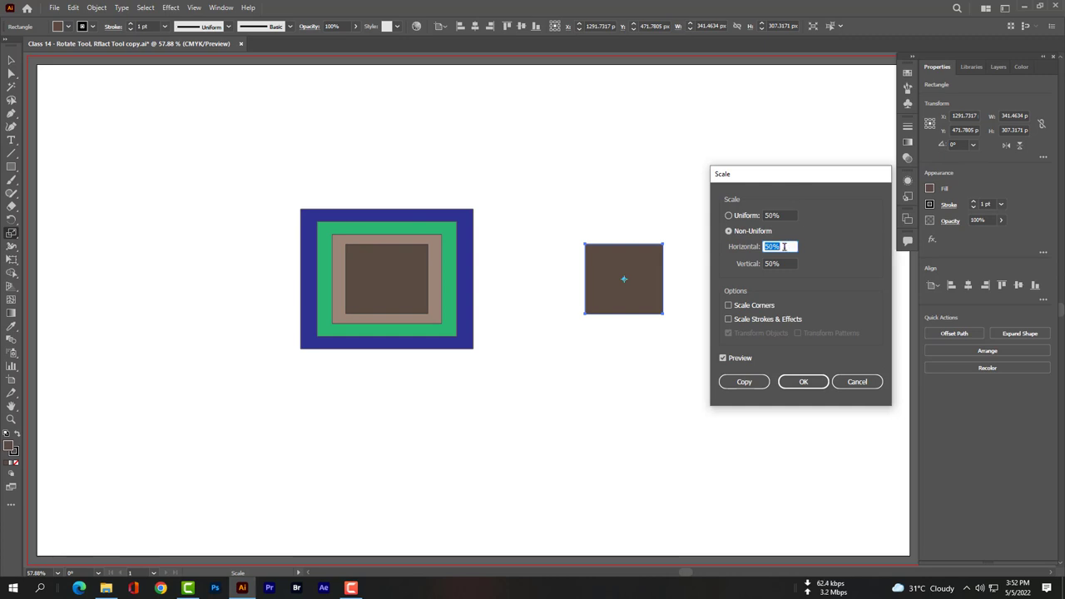
click(728, 215)
text(80)
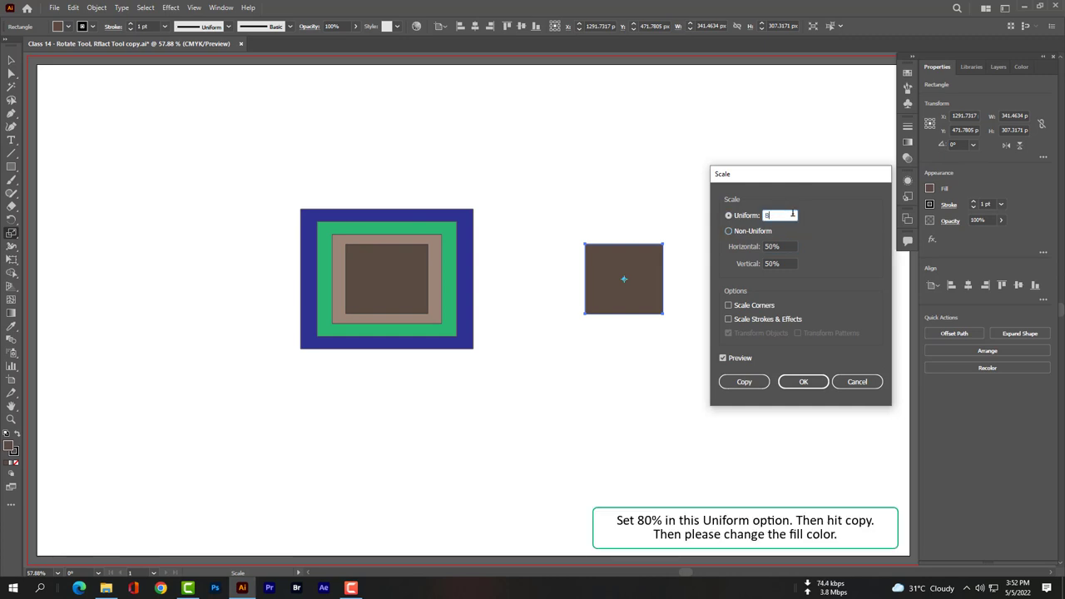
click(744, 381)
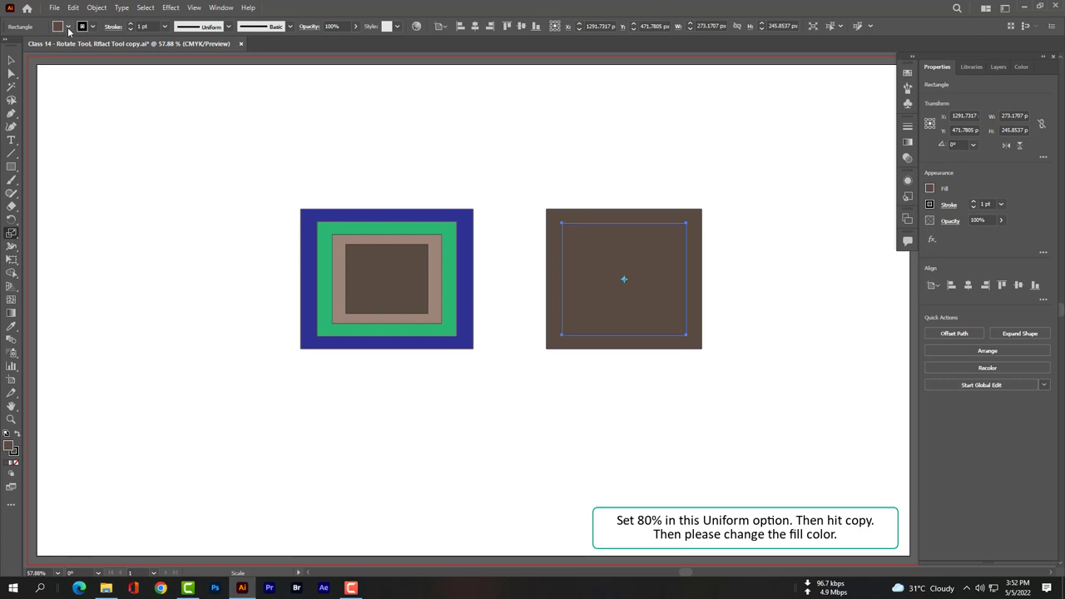
click(69, 28)
click(46, 53)
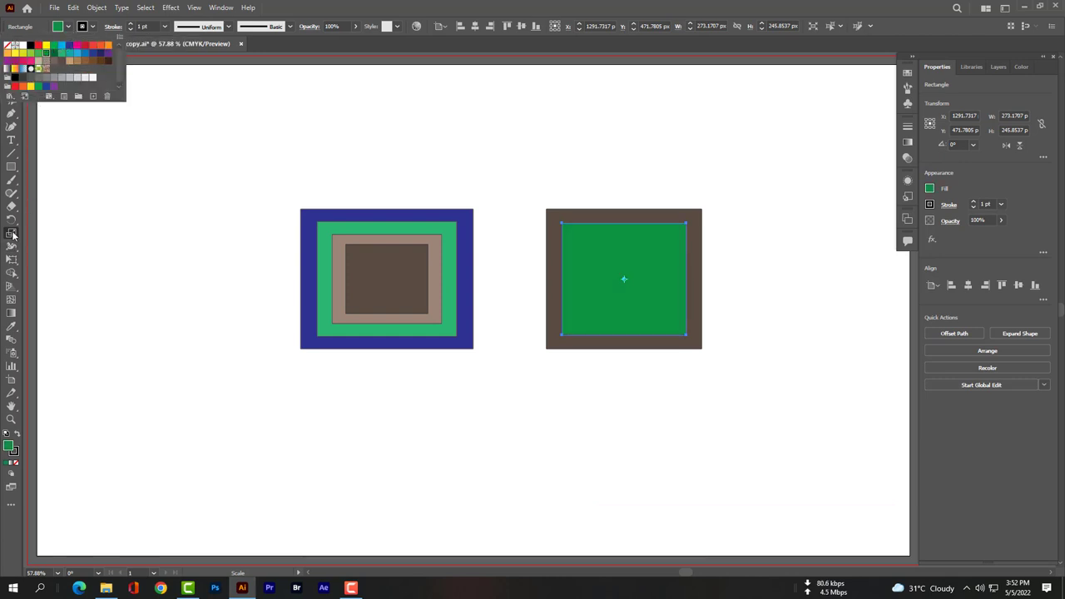
- Add two more nested 80% copies, filled tan and grey, the innermost about 175 × 157 px
double_click(11, 233)
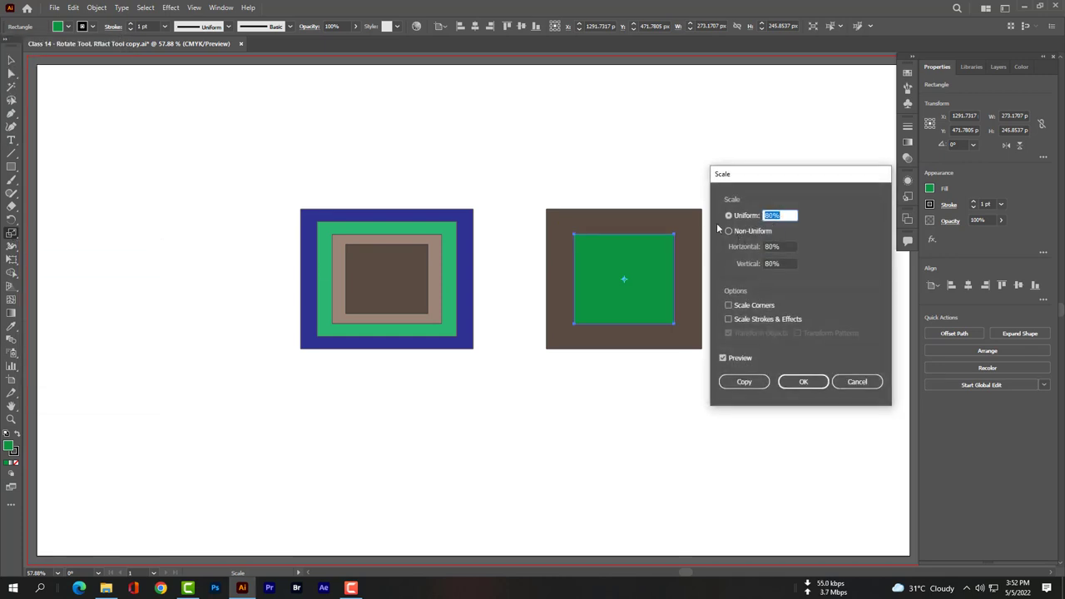
click(744, 381)
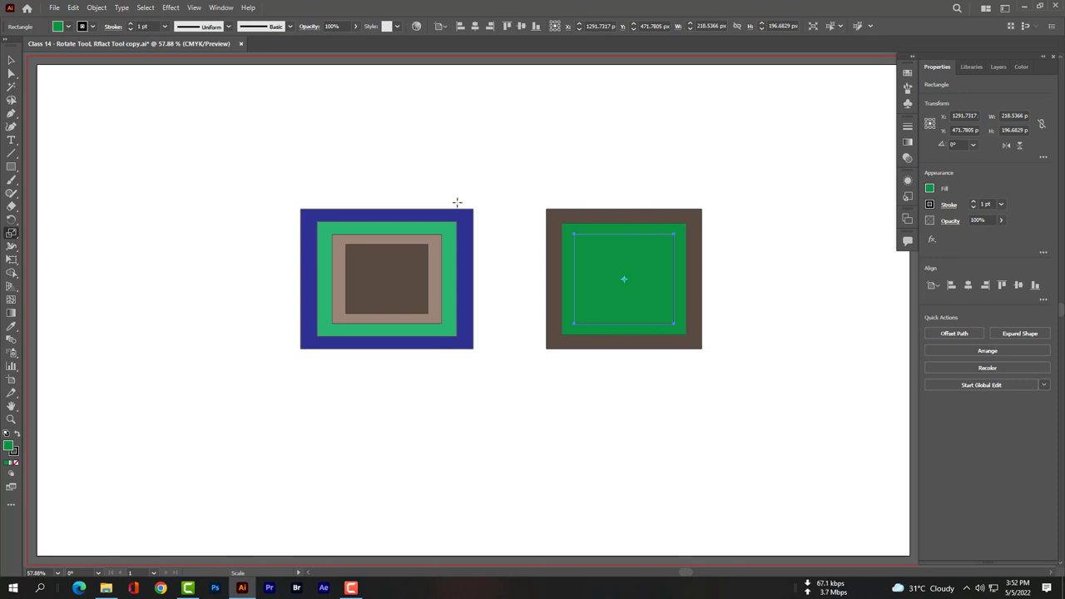
click(68, 25)
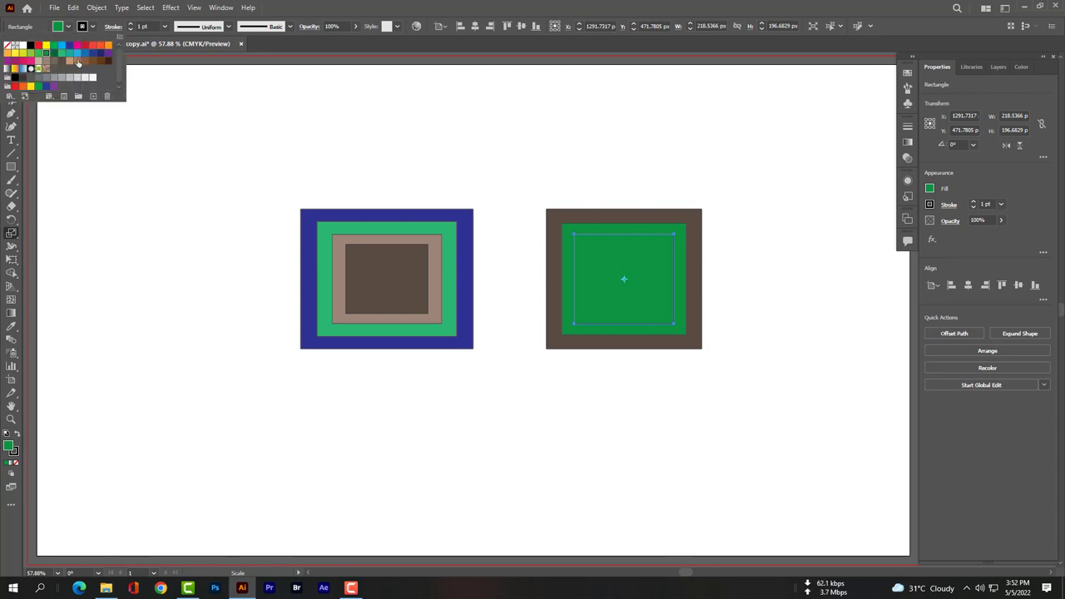
click(78, 62)
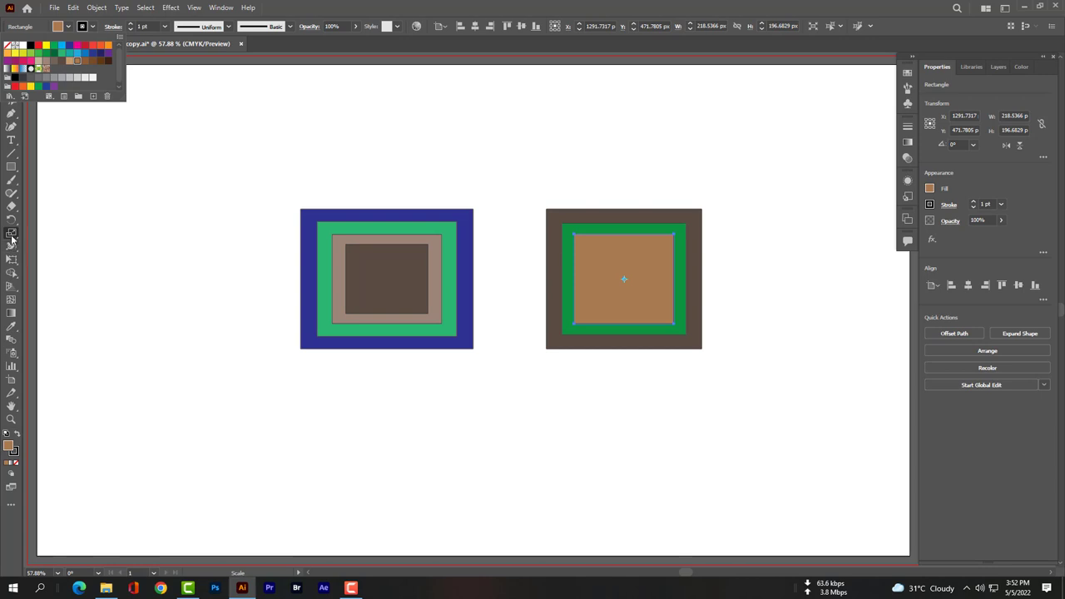
double_click(11, 234)
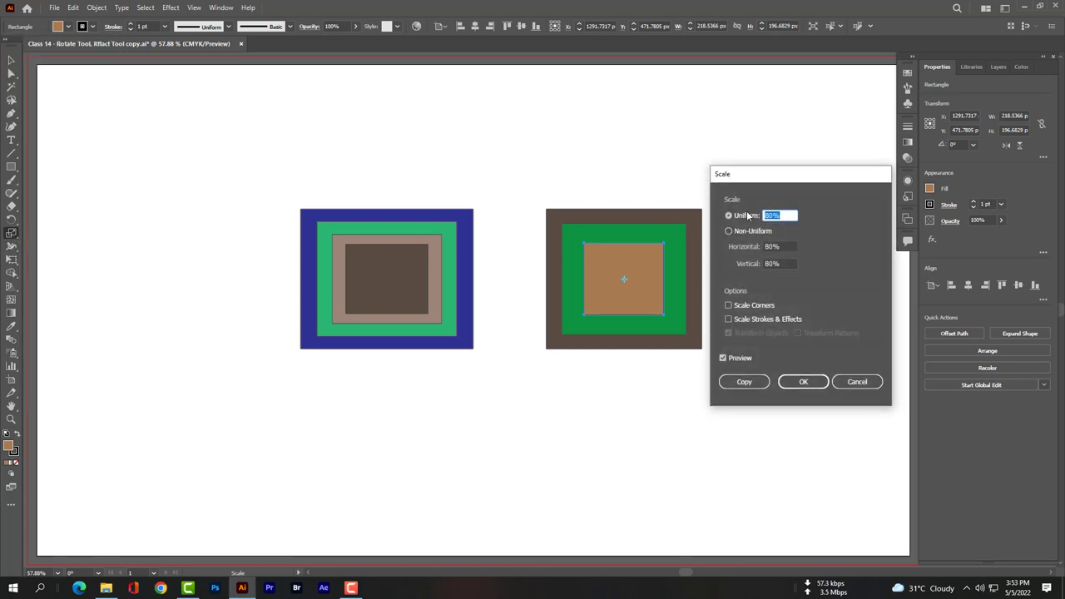
click(745, 383)
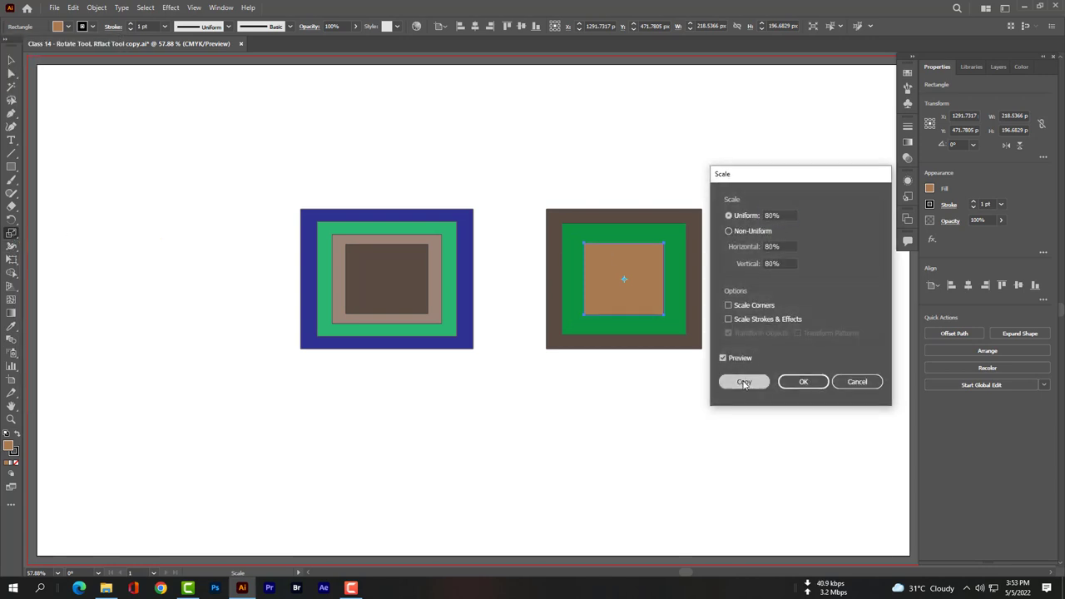
click(68, 27)
click(56, 77)
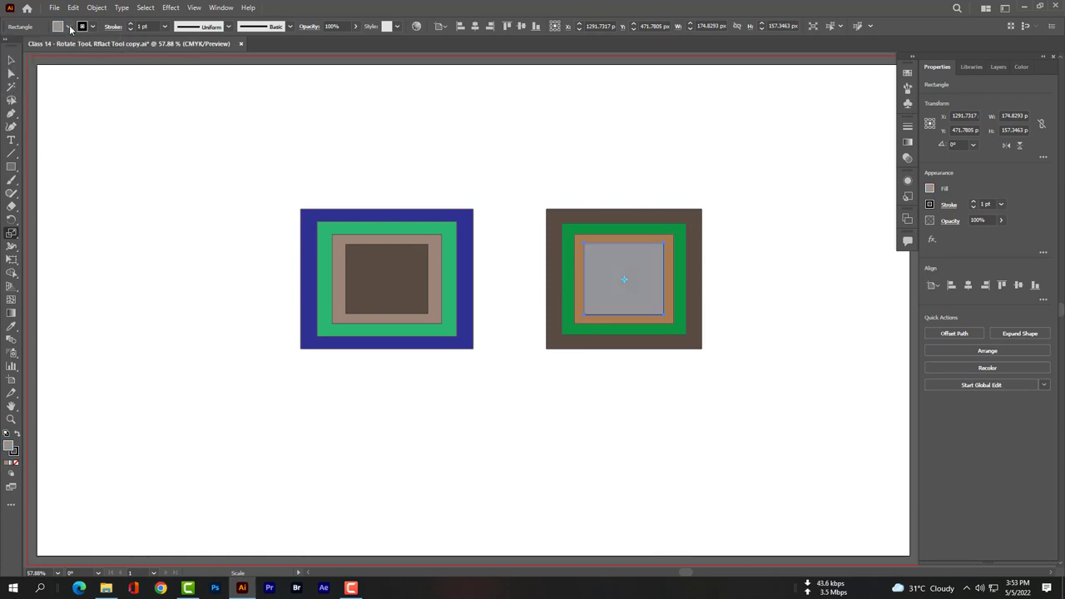
click(11, 60)
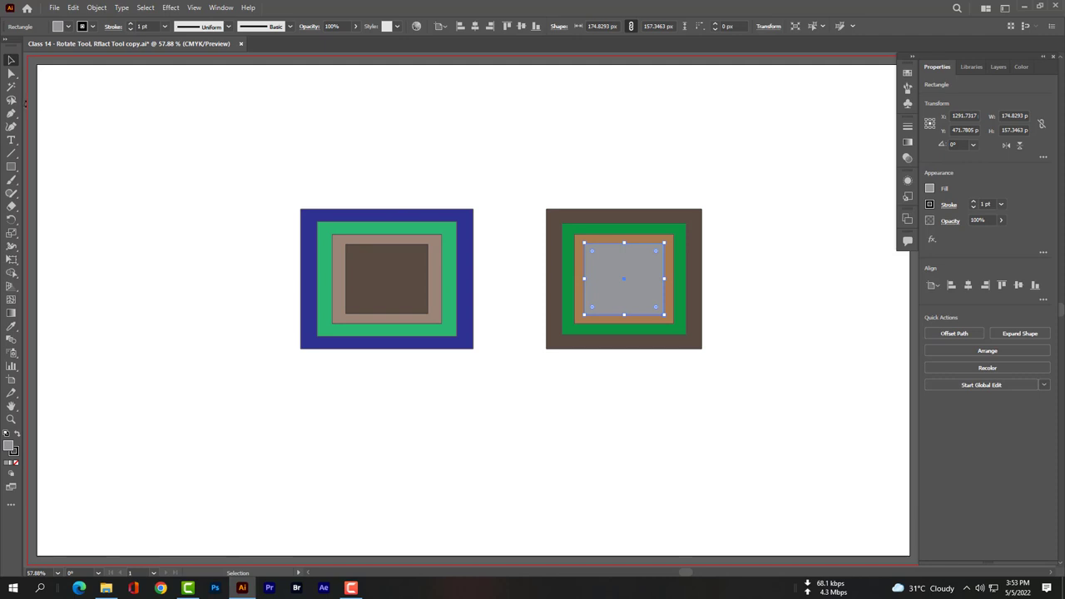
- Delete both nested sets and draw a tall dark-grey rectangle, about 250 × 340 px
drag(176, 139, 764, 423)
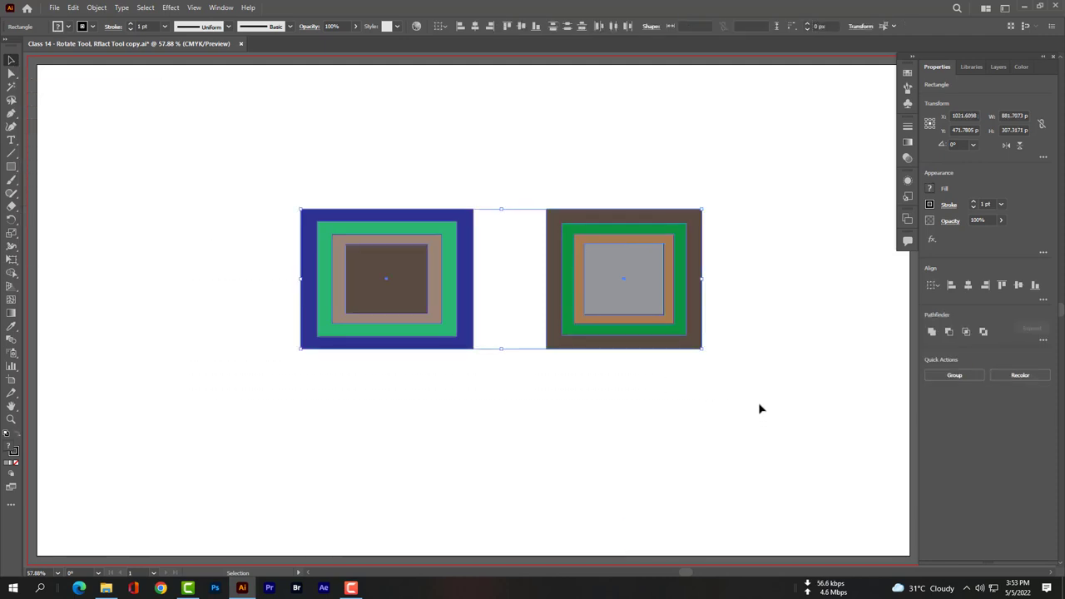
key(Delete)
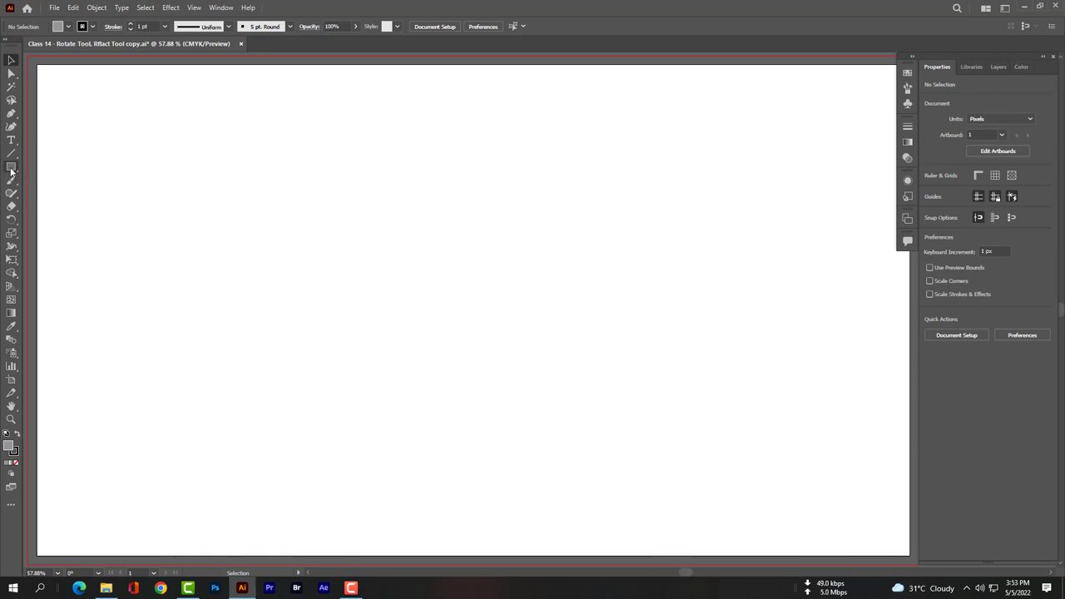
drag(11, 166, 50, 166)
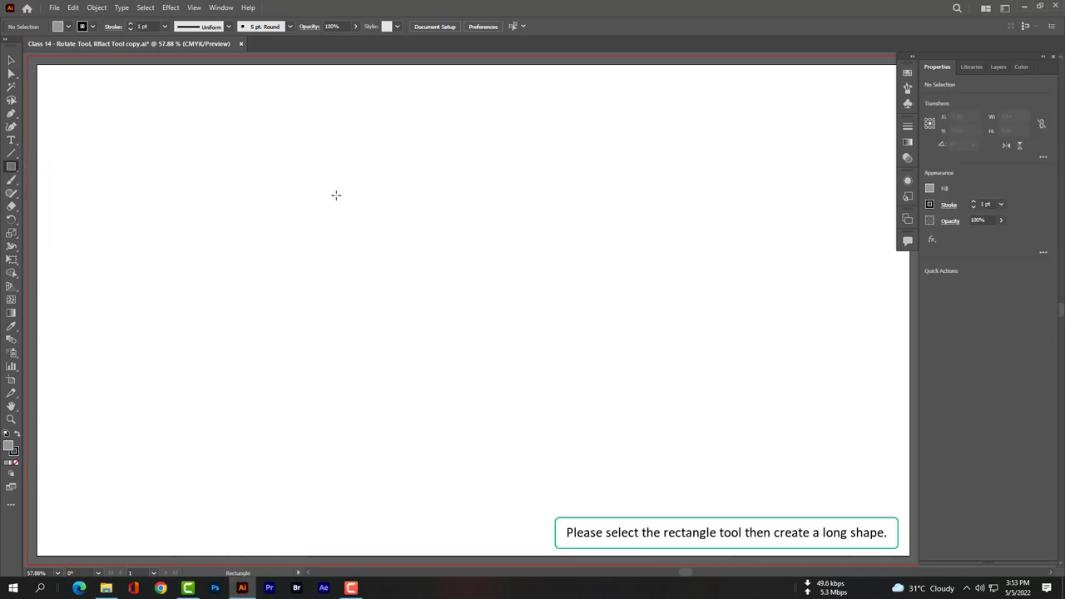
drag(322, 210, 435, 363)
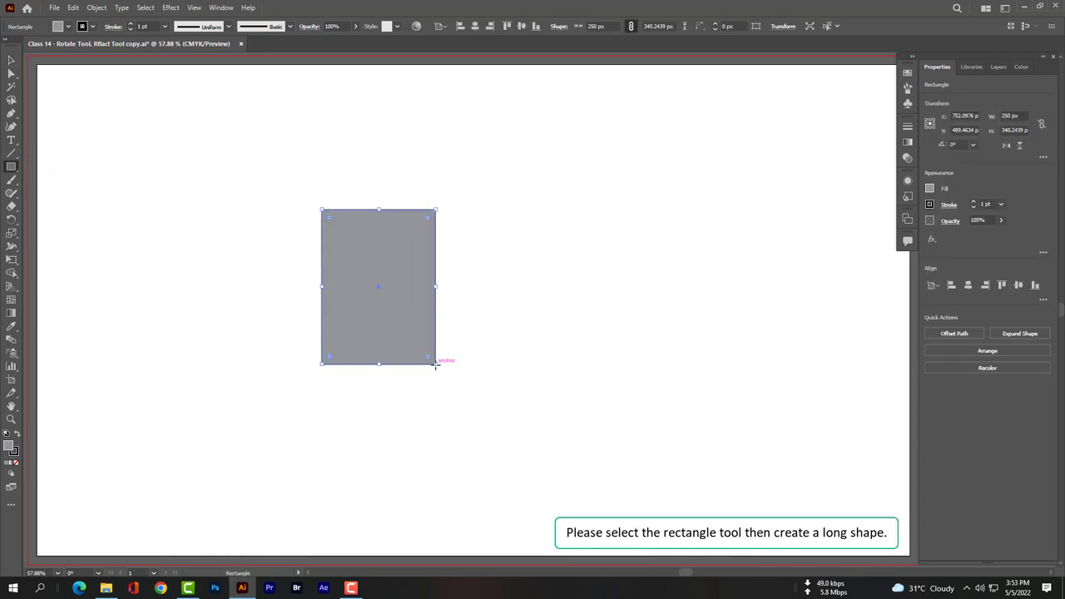
click(68, 26)
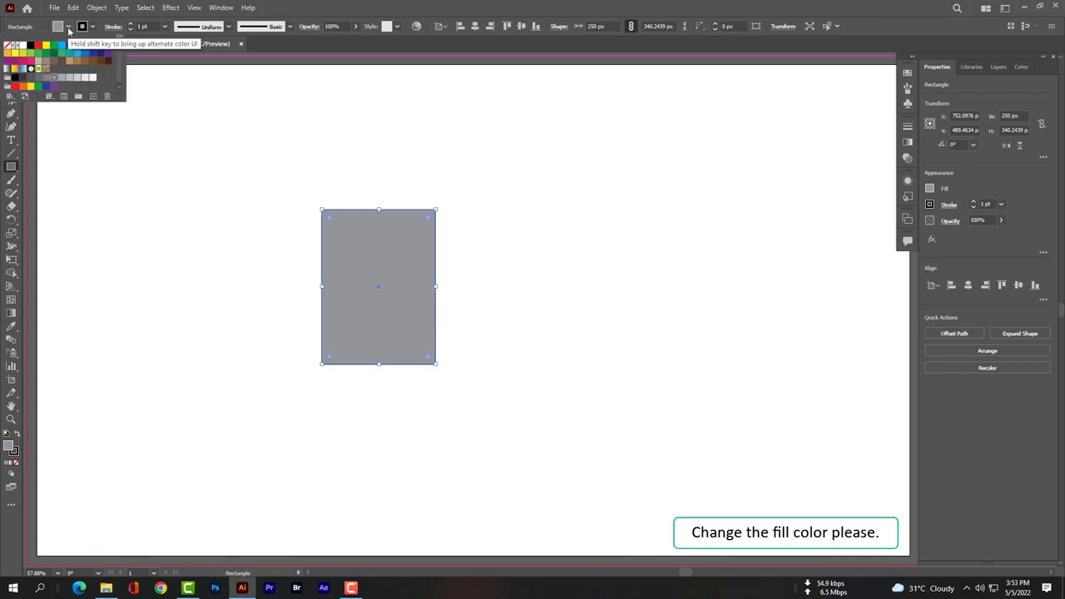
click(24, 79)
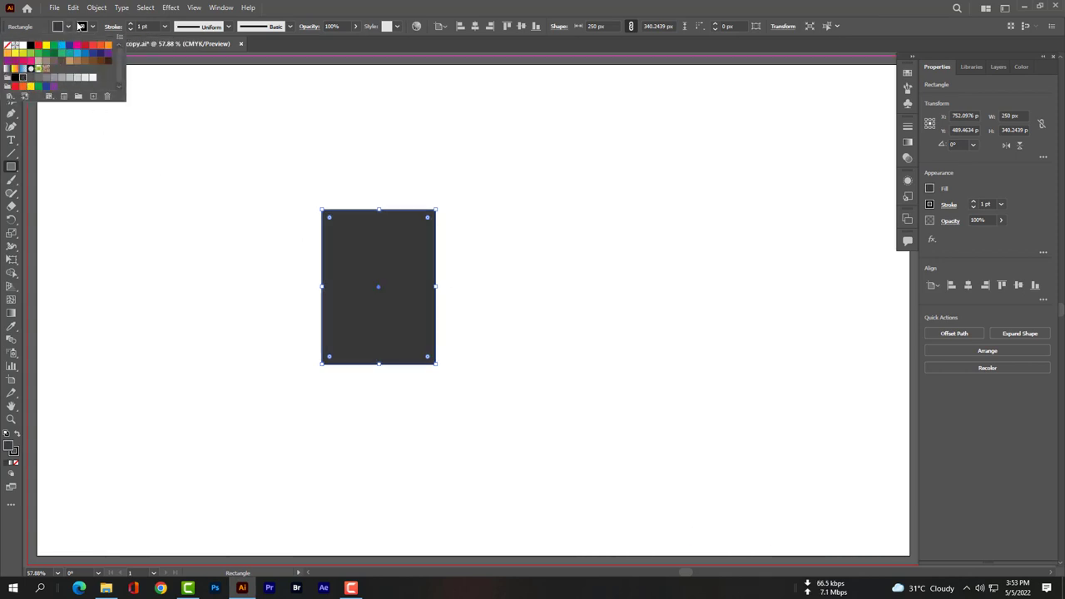
click(69, 28)
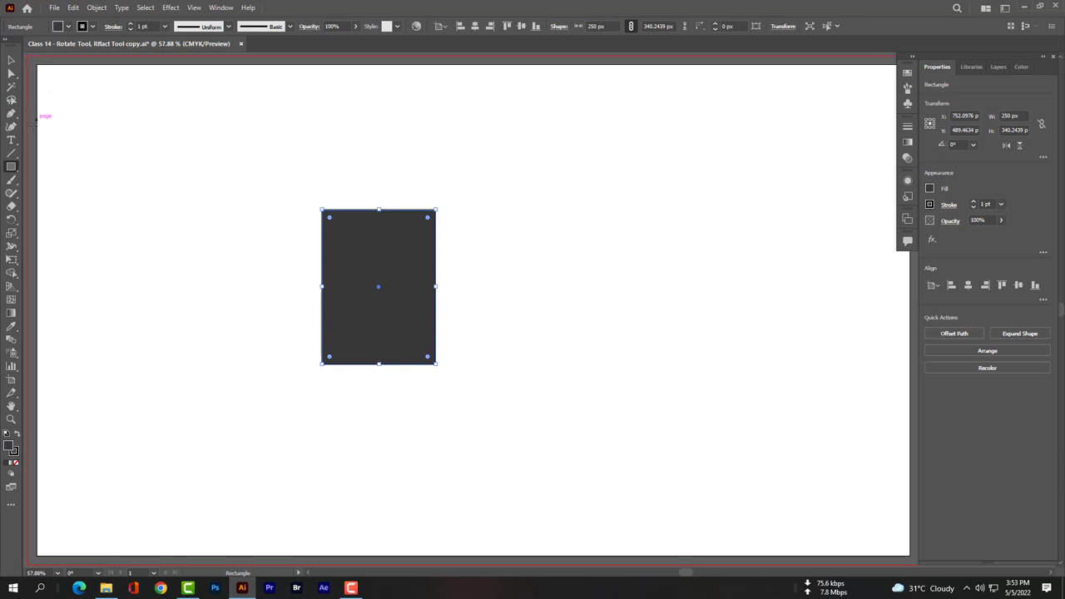
right_click(14, 262)
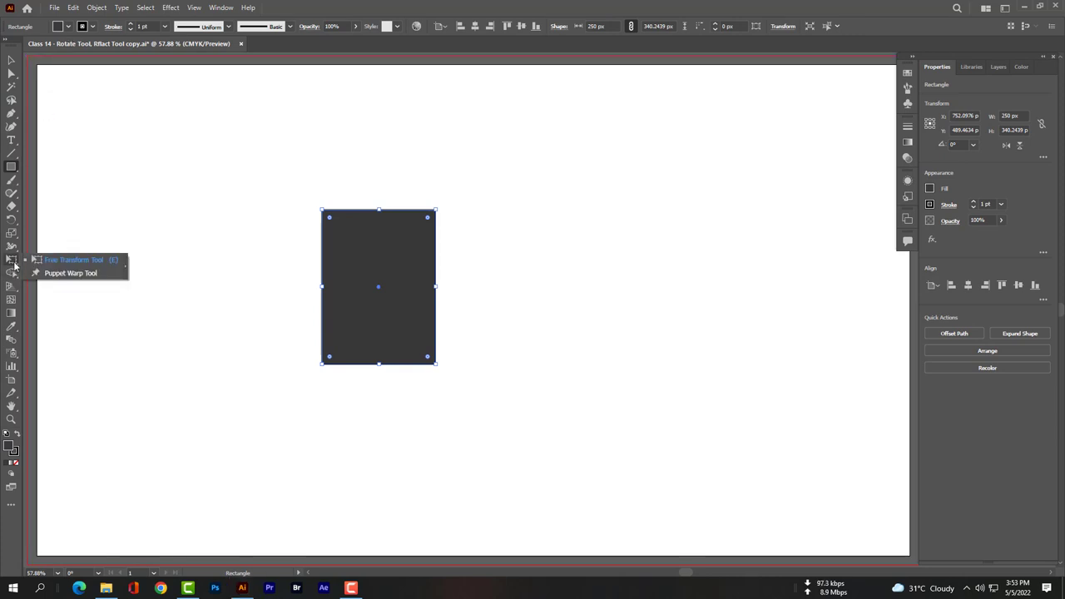
right_click(12, 234)
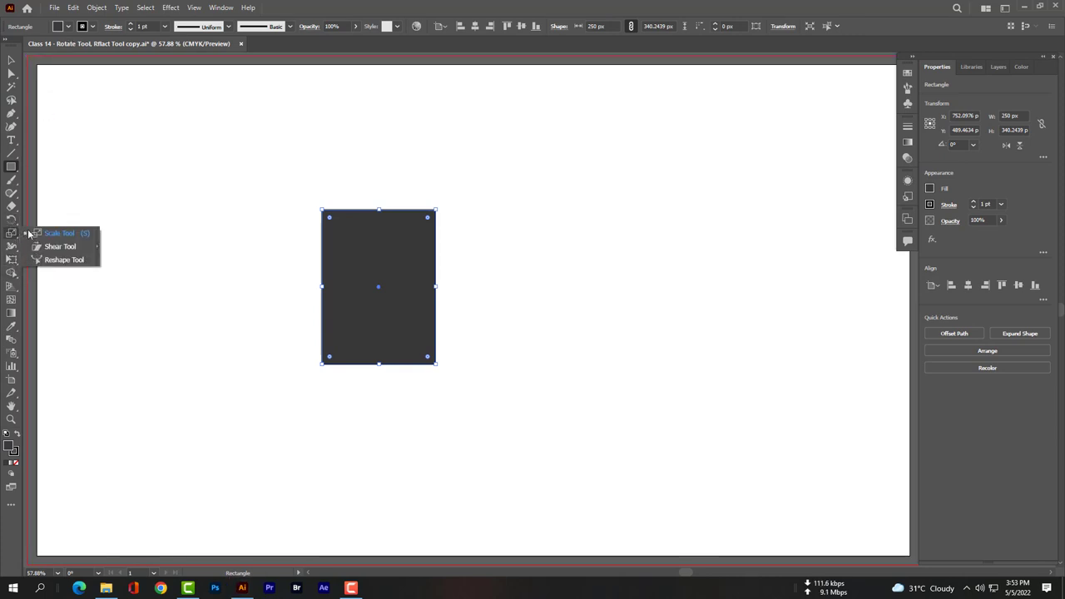
click(51, 246)
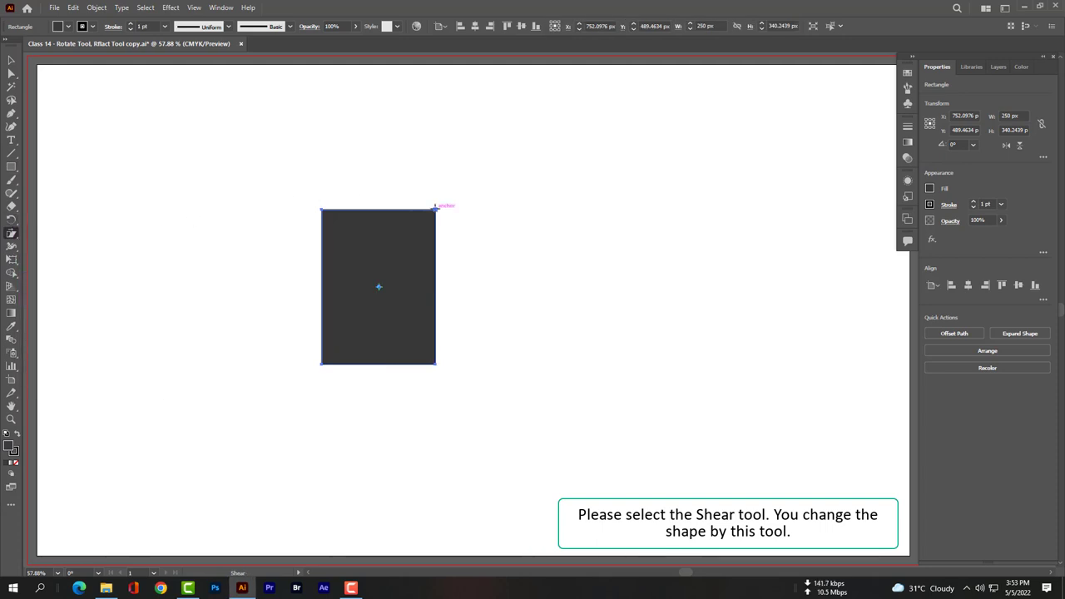
mouse_move(434, 208)
mouse_down()
mouse_move(477, 215)
mouse_move(387, 184)
mouse_move(402, 237)
mouse_up()
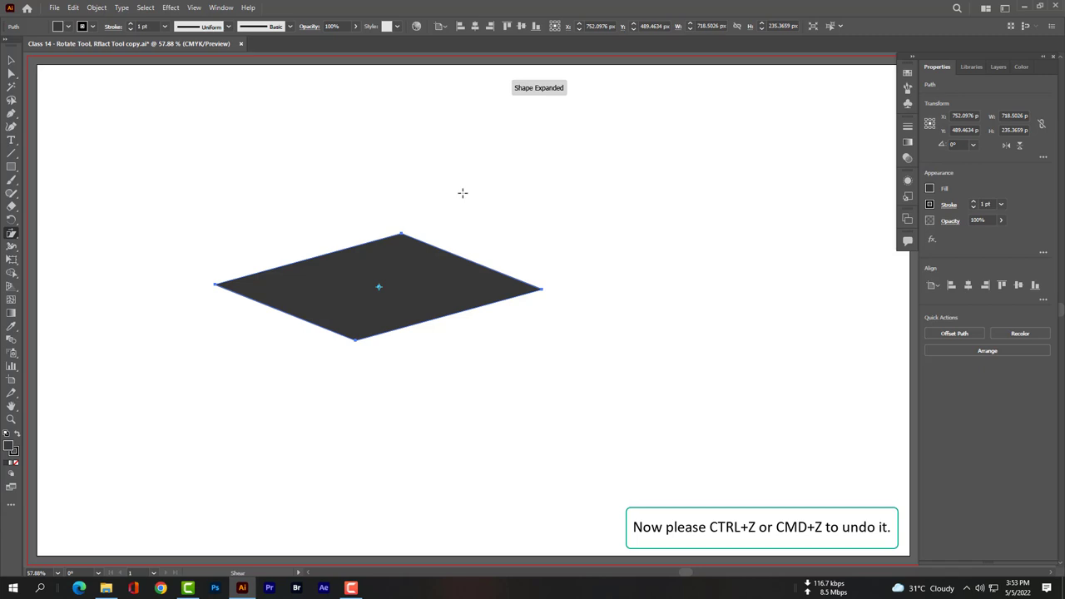
key(ctrl)
key(ctrl+z)
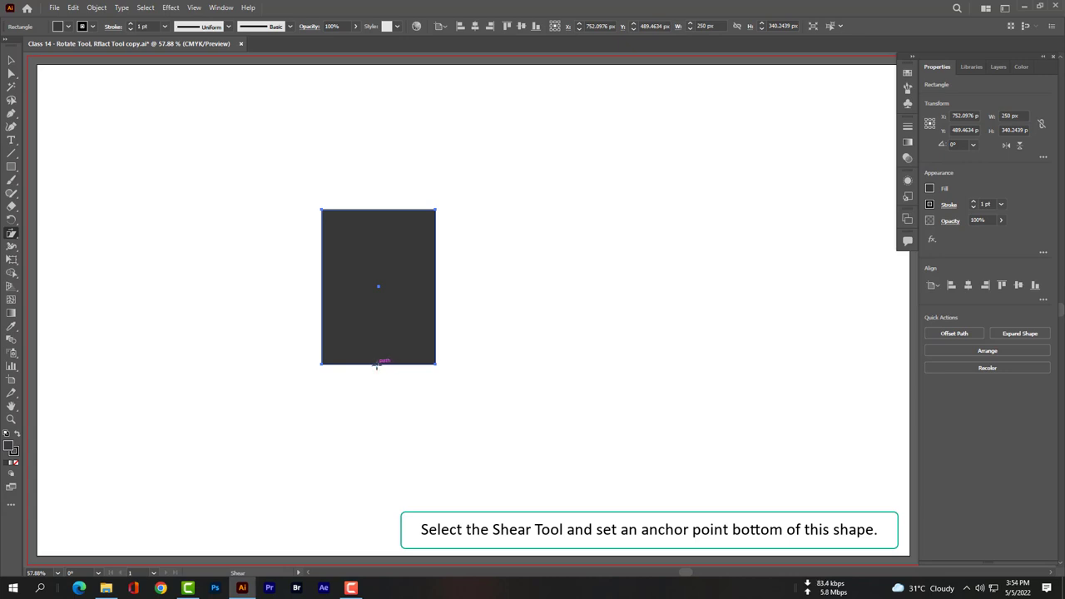
- Shear the rectangle around its bottom-centre origin, then undo that shear
click(377, 364)
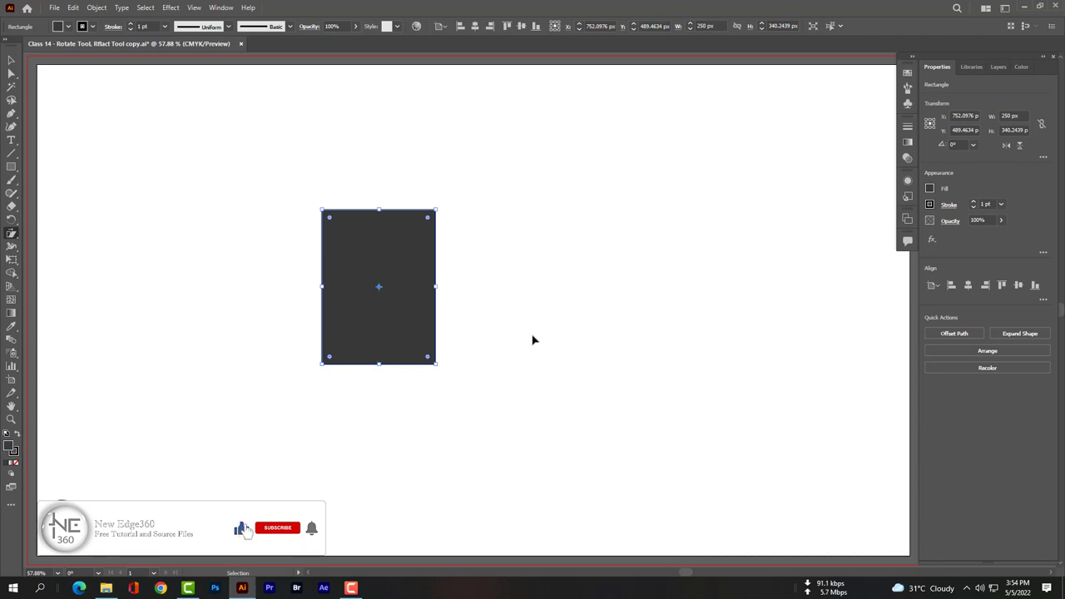
key(ctrl)
drag(436, 210, 444, 216)
key(ctrl)
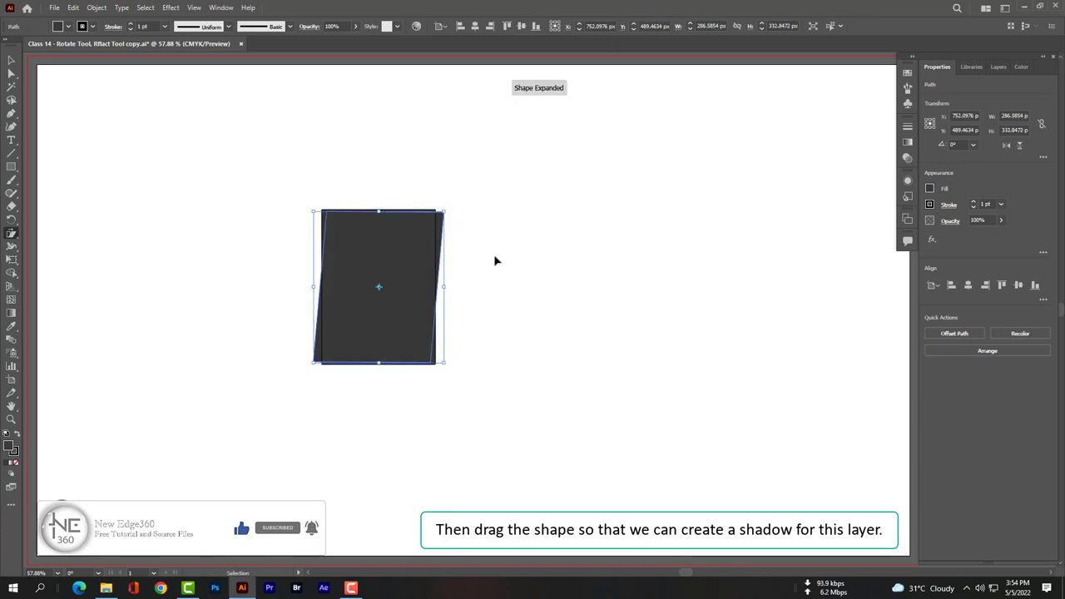
key(ctrl+z)
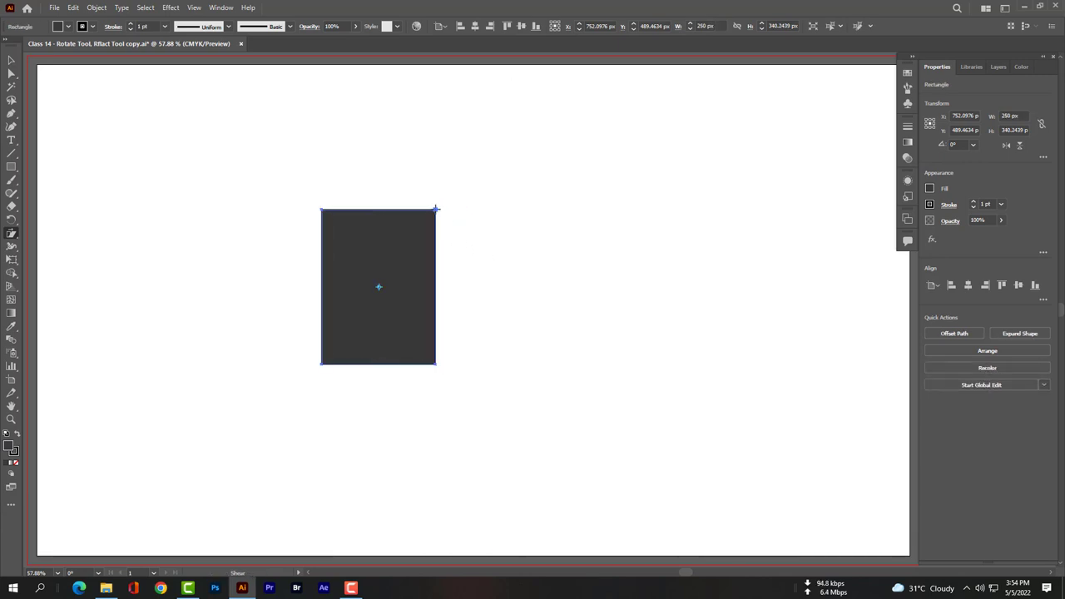
- Shear a diagonal copy, about 699 × 418 px, and move it to the rectangle's bottom-left corner
mouse_move(436, 209)
mouse_down()
mouse_move(463, 217)
mouse_move(538, 197)
mouse_up()
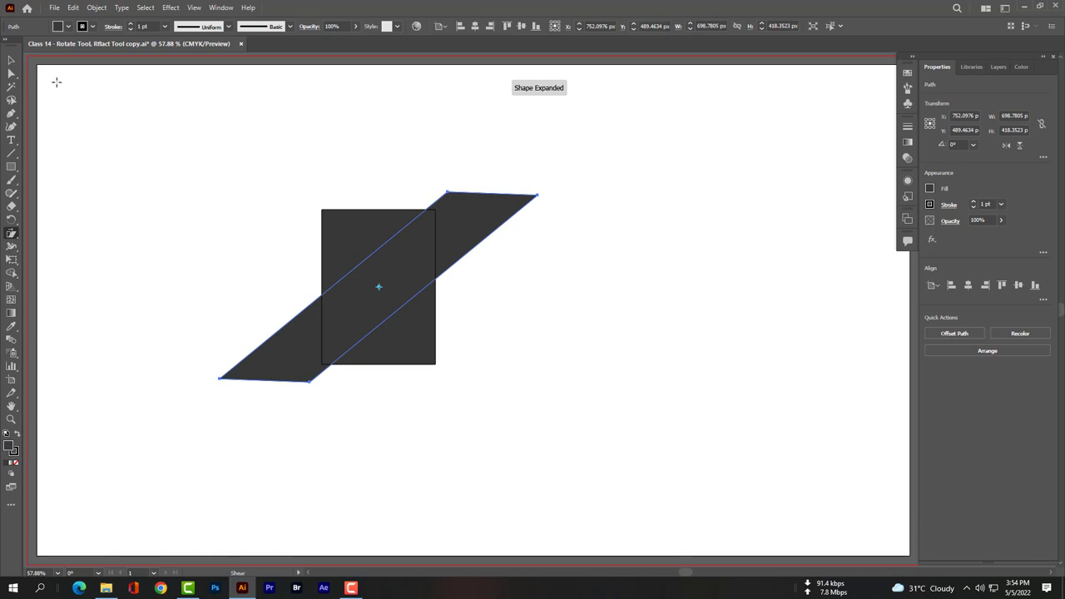
key(v)
mouse_move(466, 223)
mouse_down()
mouse_move(535, 203)
mouse_move(569, 213)
mouse_up()
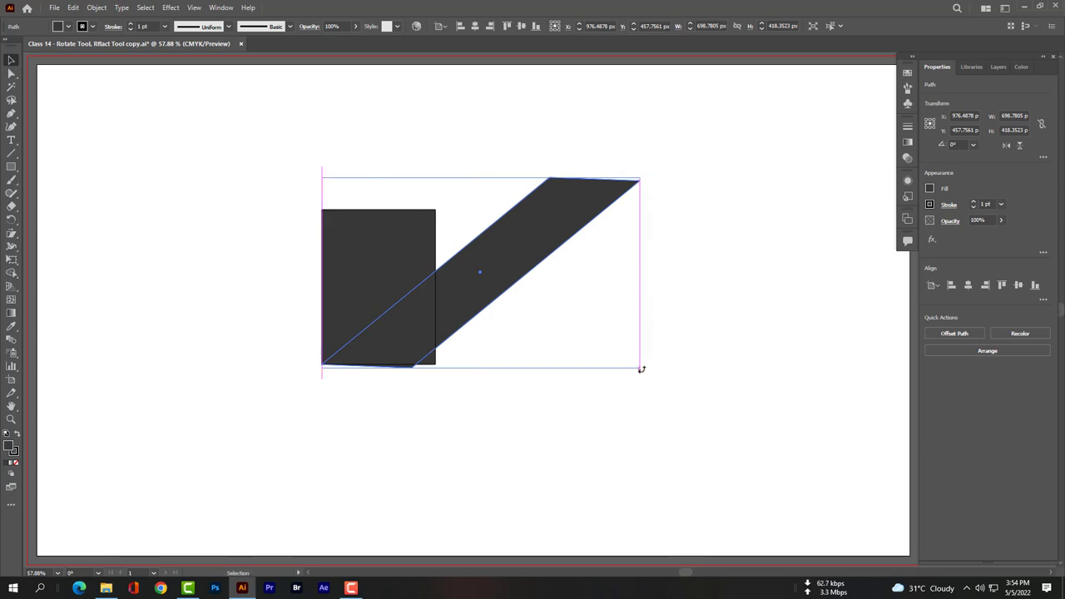
- Tilt the shadow slightly, nudge it up, and widen it to about 848 × 429 px
drag(640, 372, 641, 365)
key(Up)
key(Up)
key(Up)
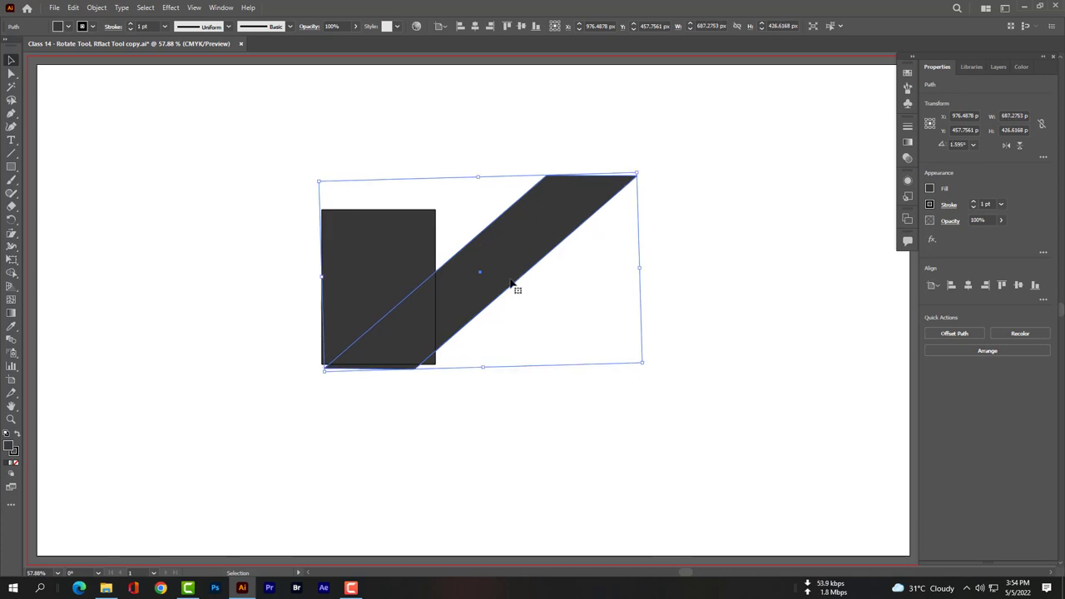
key(Up)
key(Up)
key(Up)
key(Up)
key(Up)
key(Up)
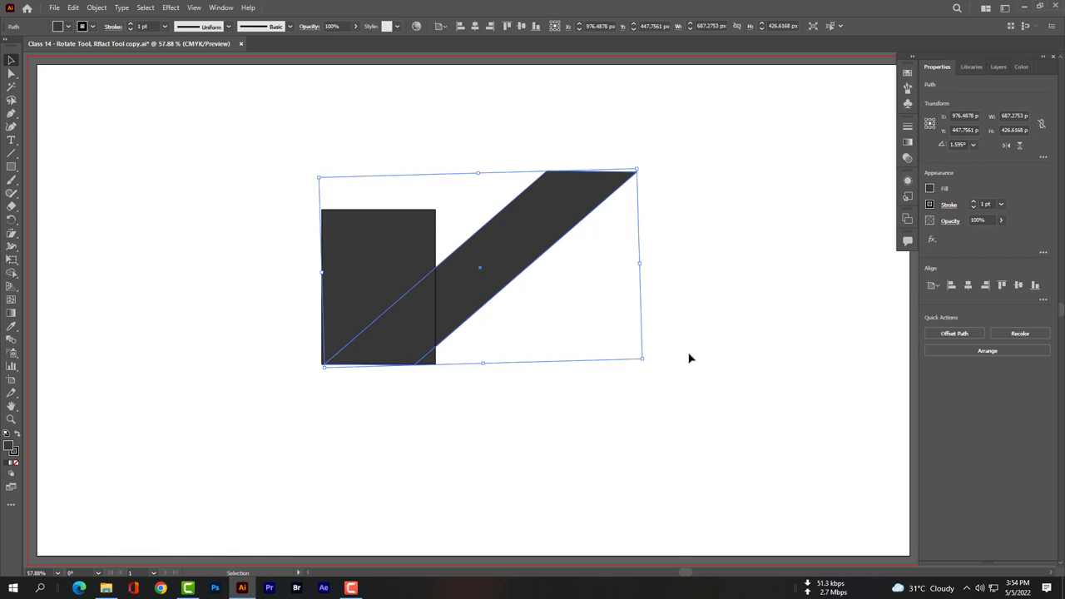
drag(639, 267, 701, 259)
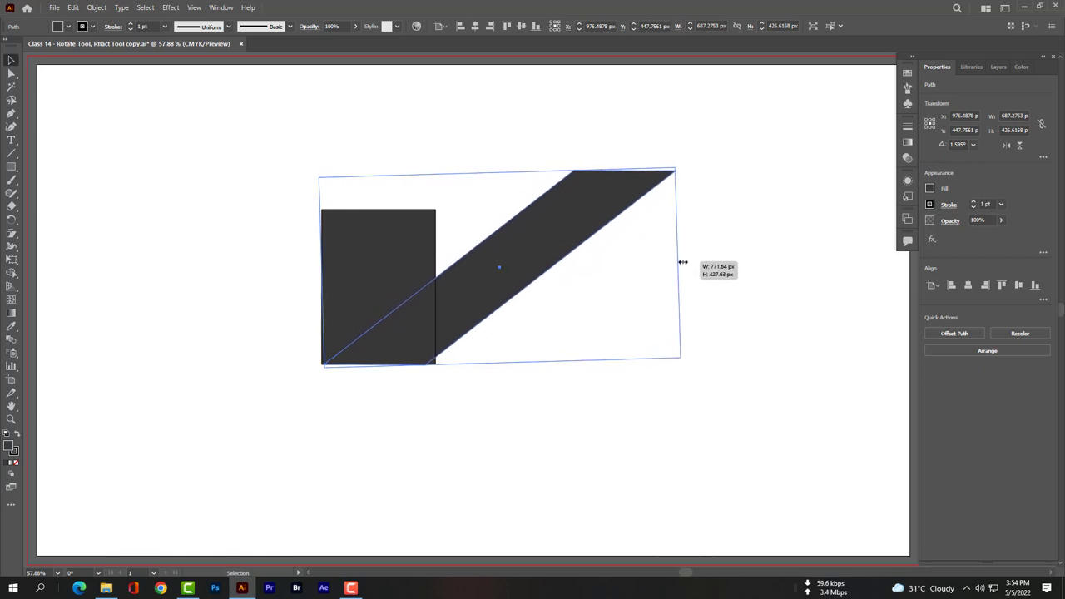
drag(701, 259, 709, 261)
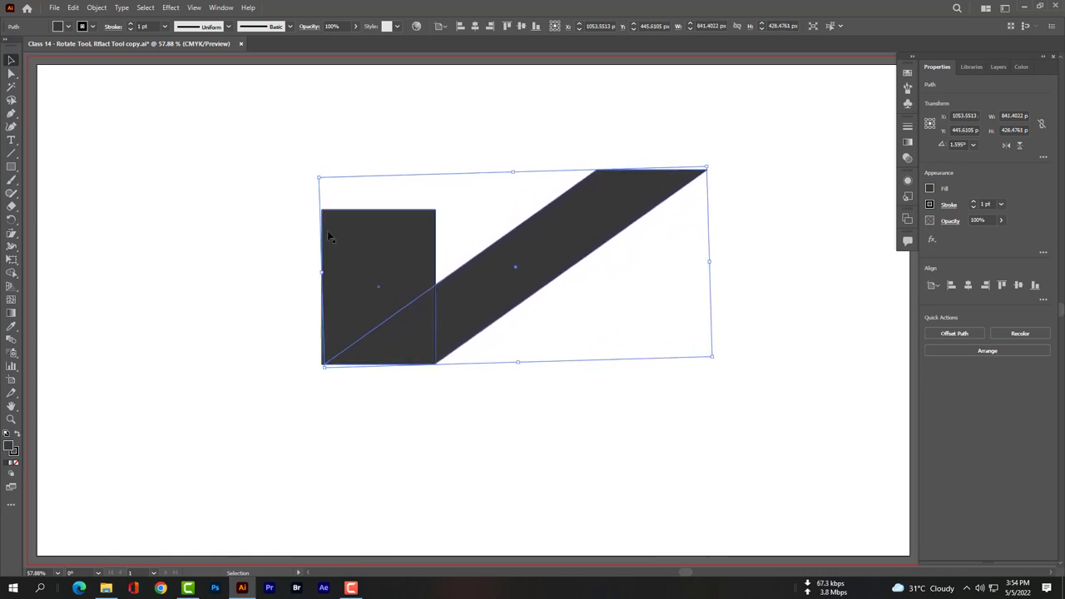
drag(322, 269, 317, 271)
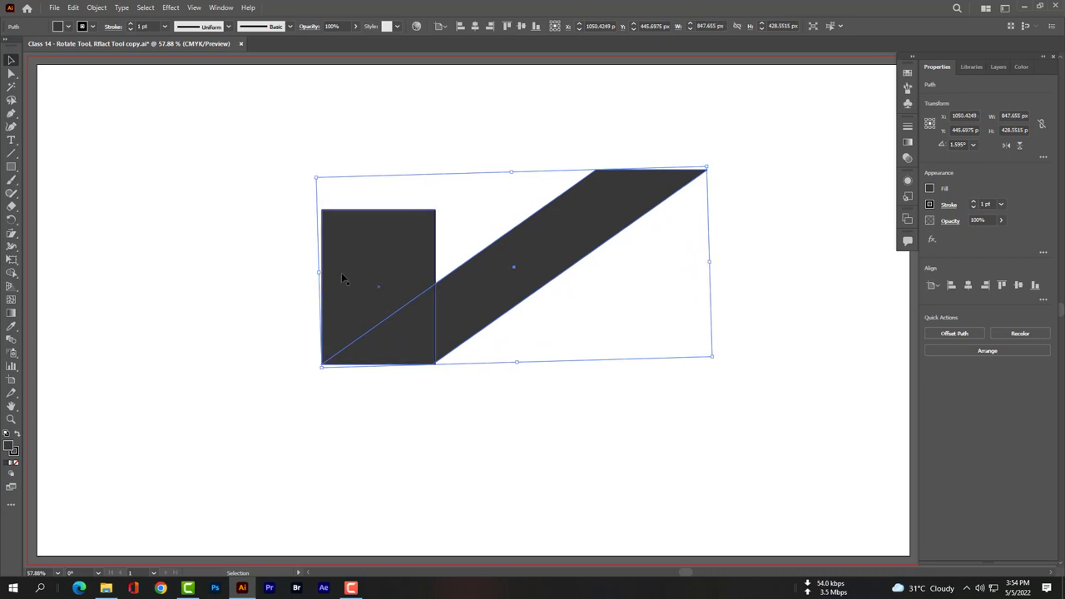
key(Return)
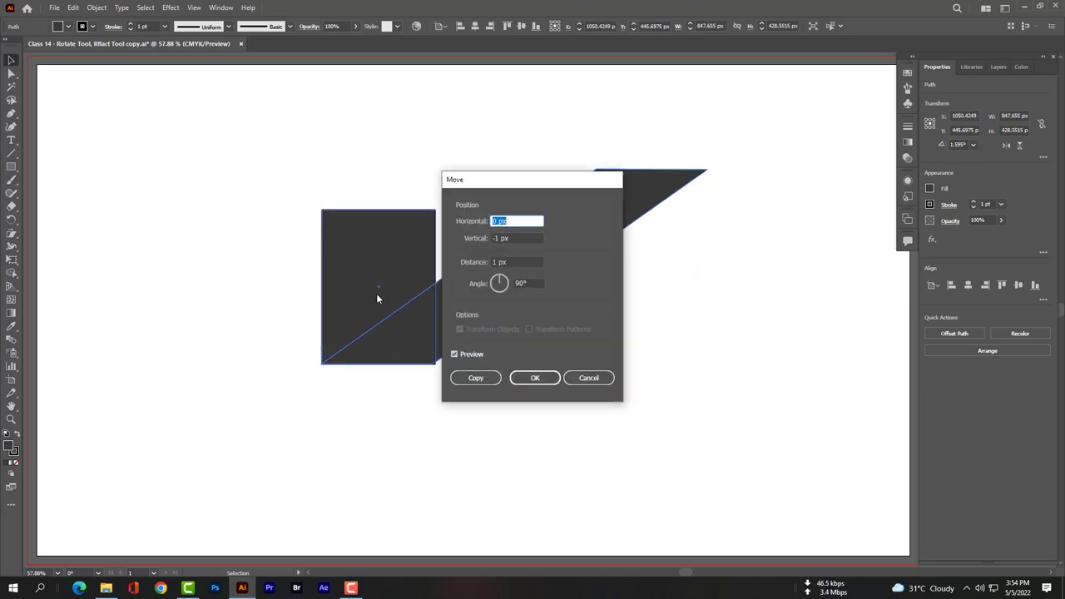
click(588, 377)
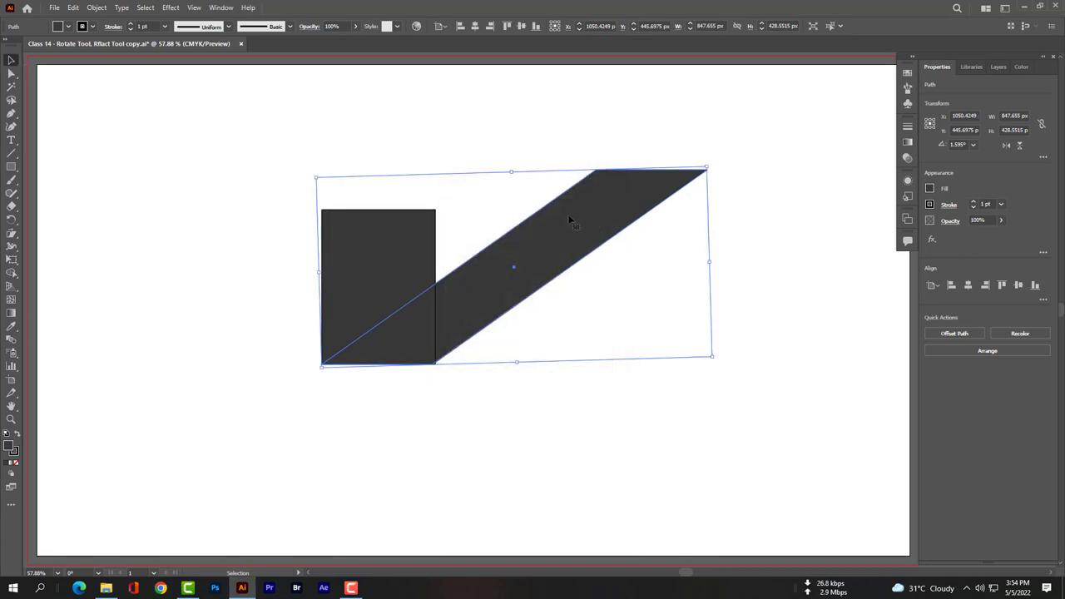
- Fill the diagonal shadow shape solid black
click(67, 26)
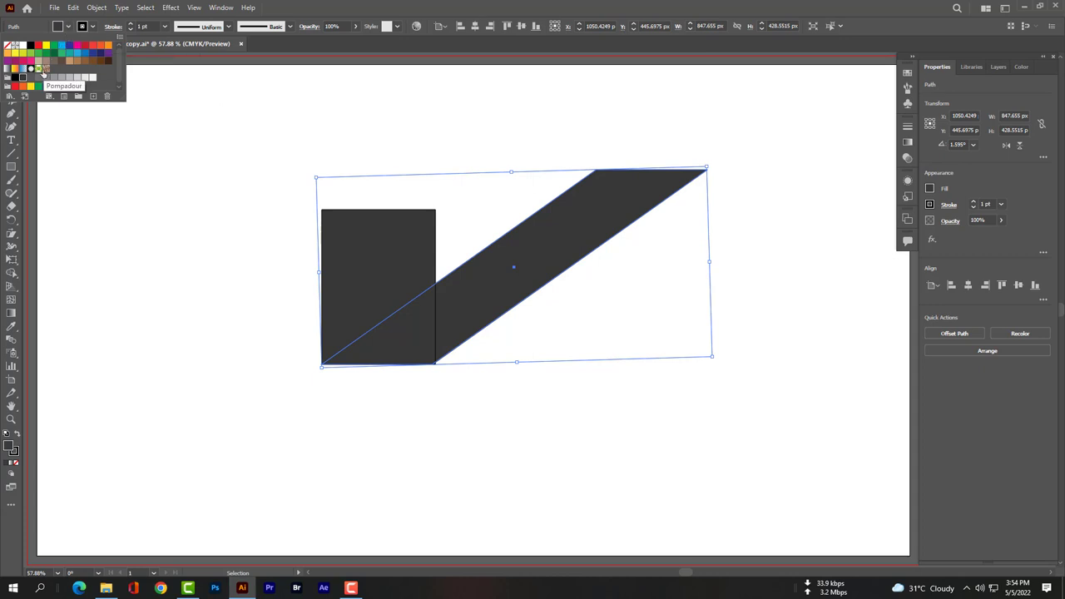
click(14, 79)
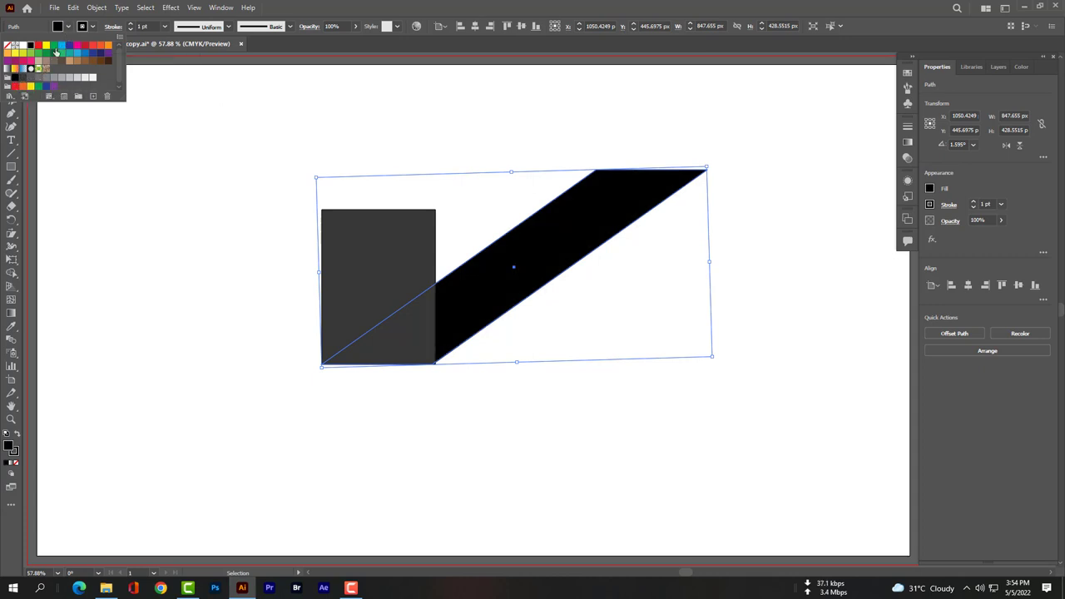
click(69, 29)
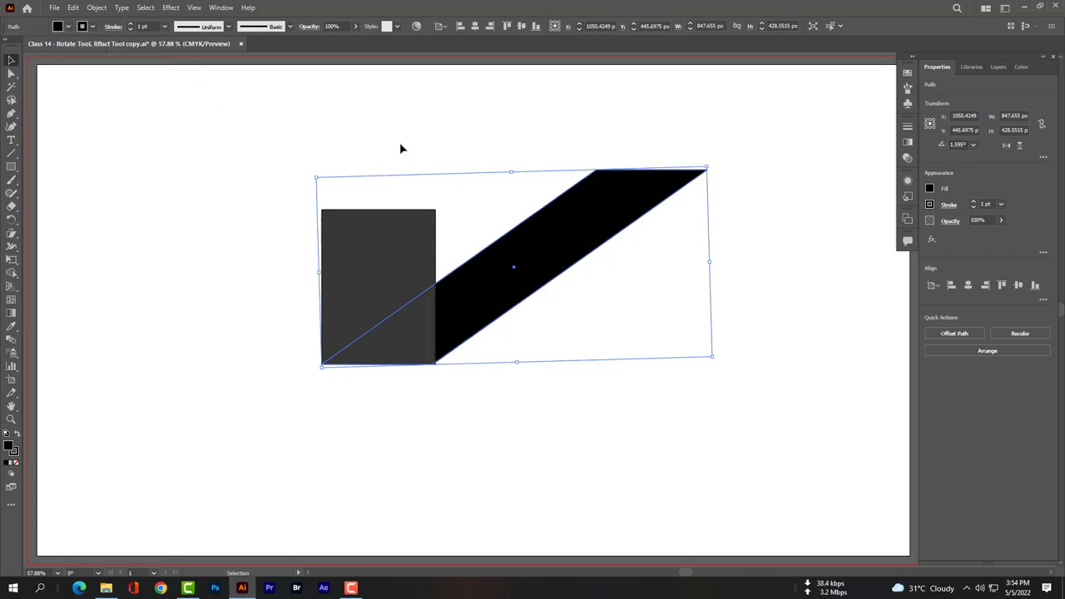
click(114, 257)
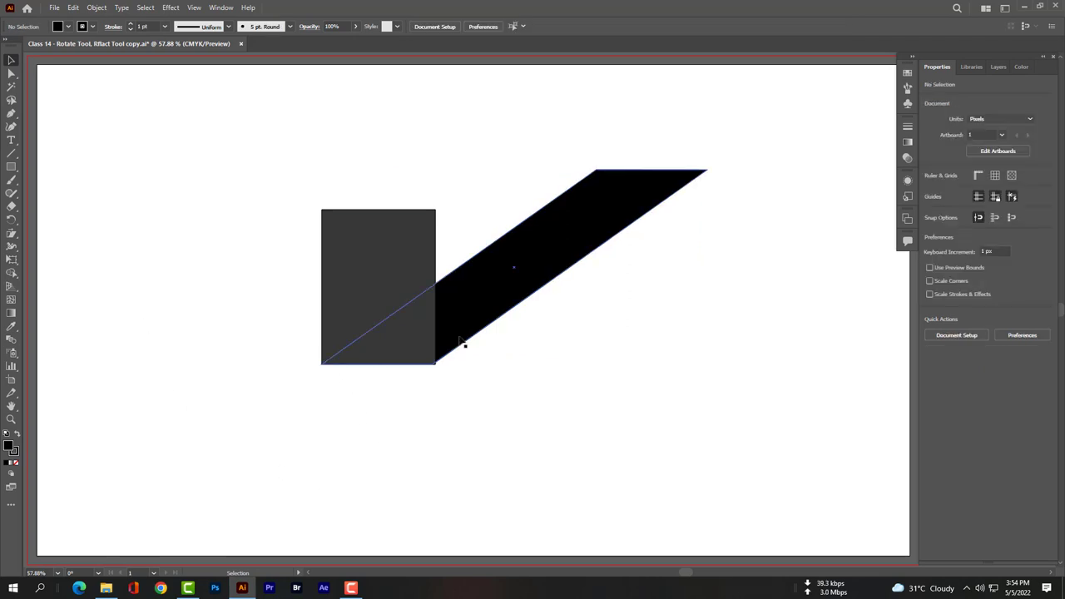
- Raise the grey rectangle's top to make it taller and nudge the shadow two steps right
click(378, 216)
drag(379, 209, 379, 129)
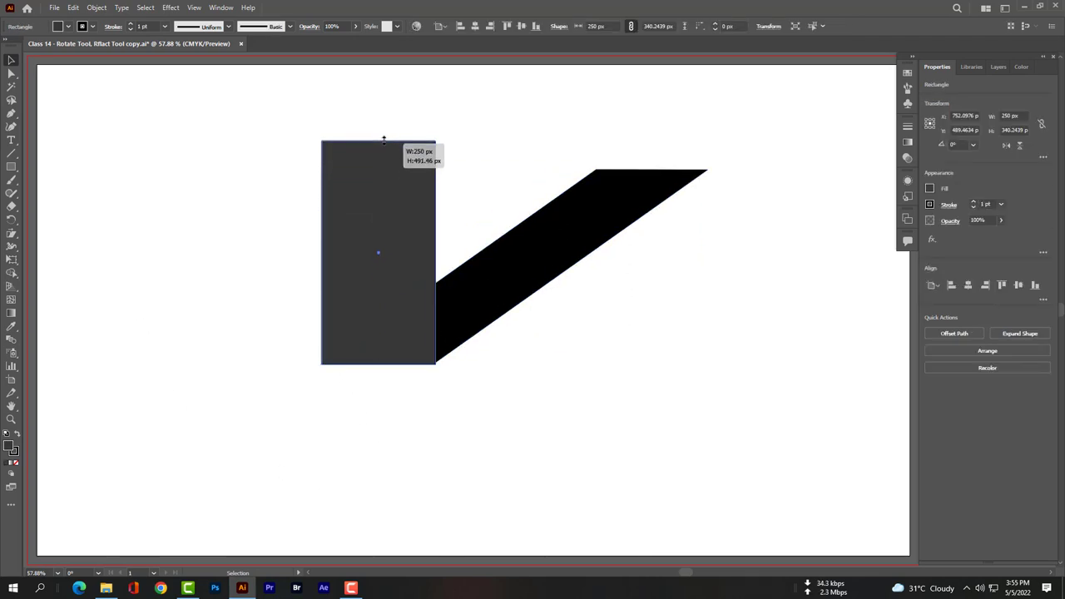
click(459, 427)
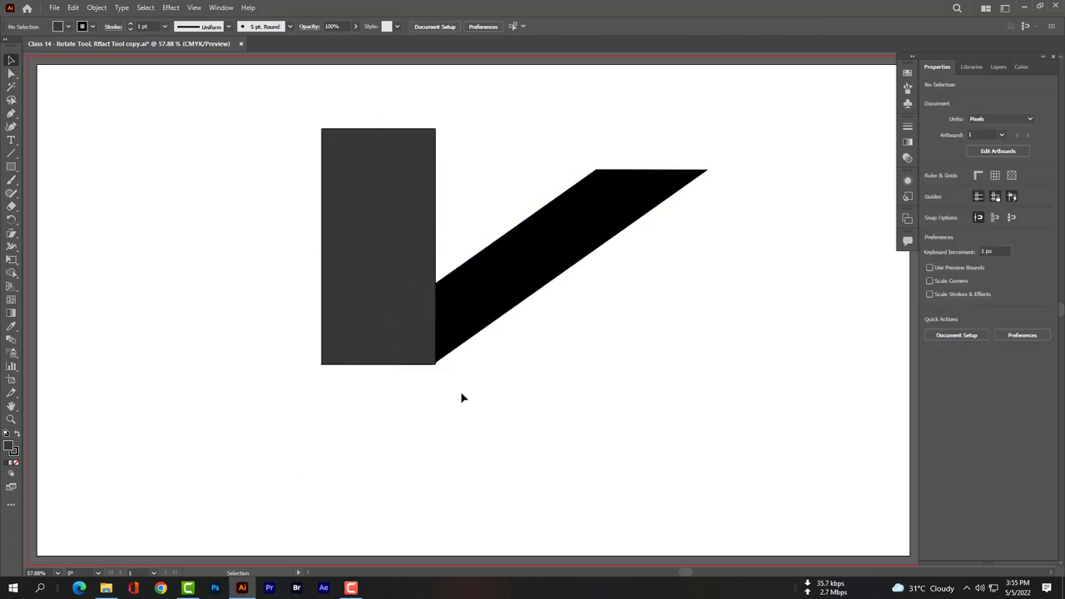
click(470, 333)
key(Right)
key(Right)
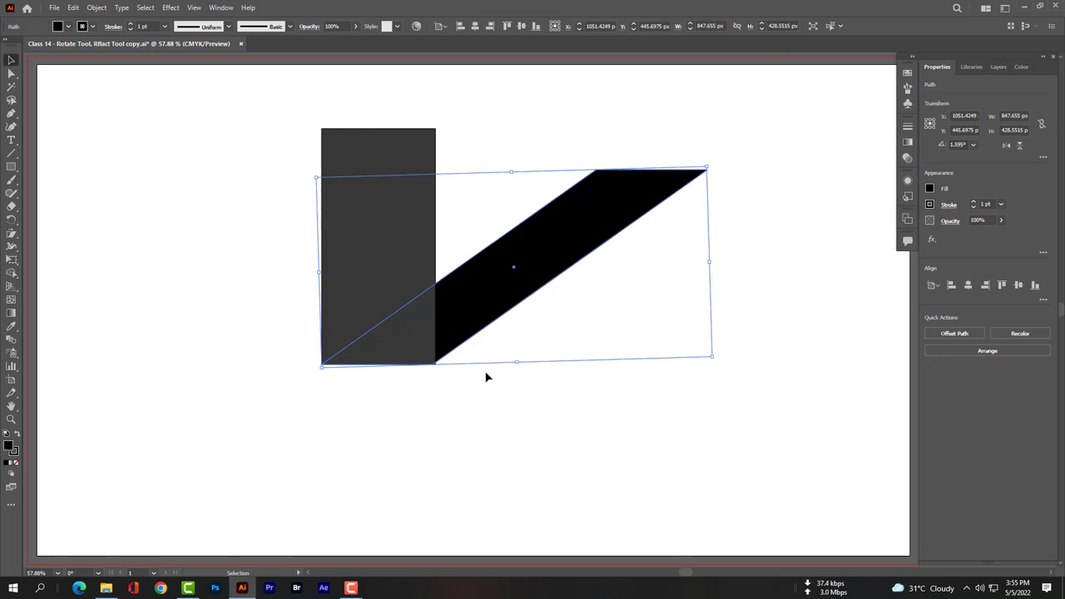
key(Right)
key(Right)
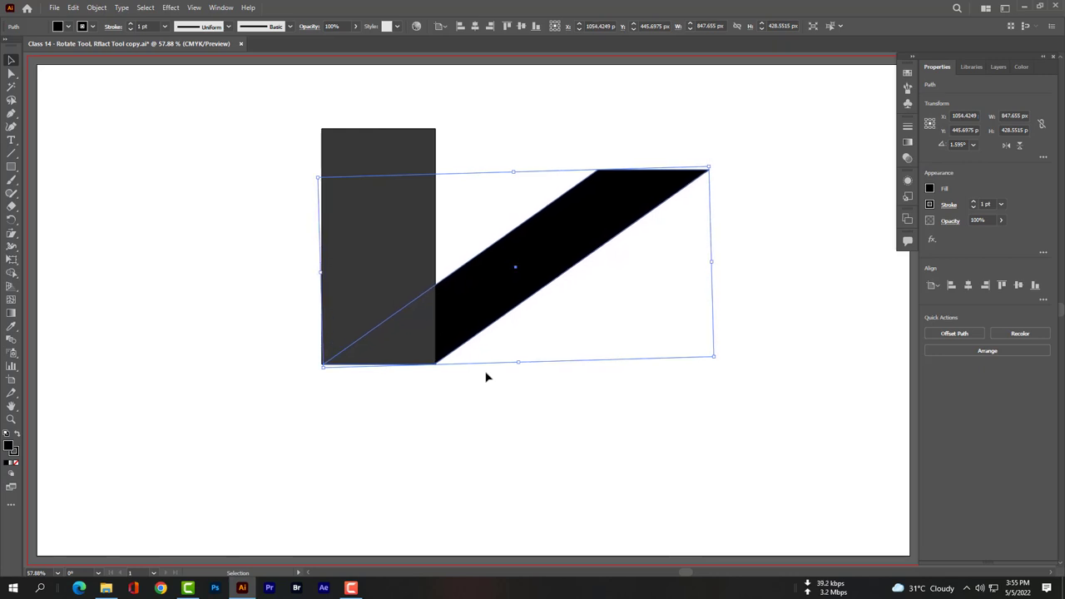
click(454, 407)
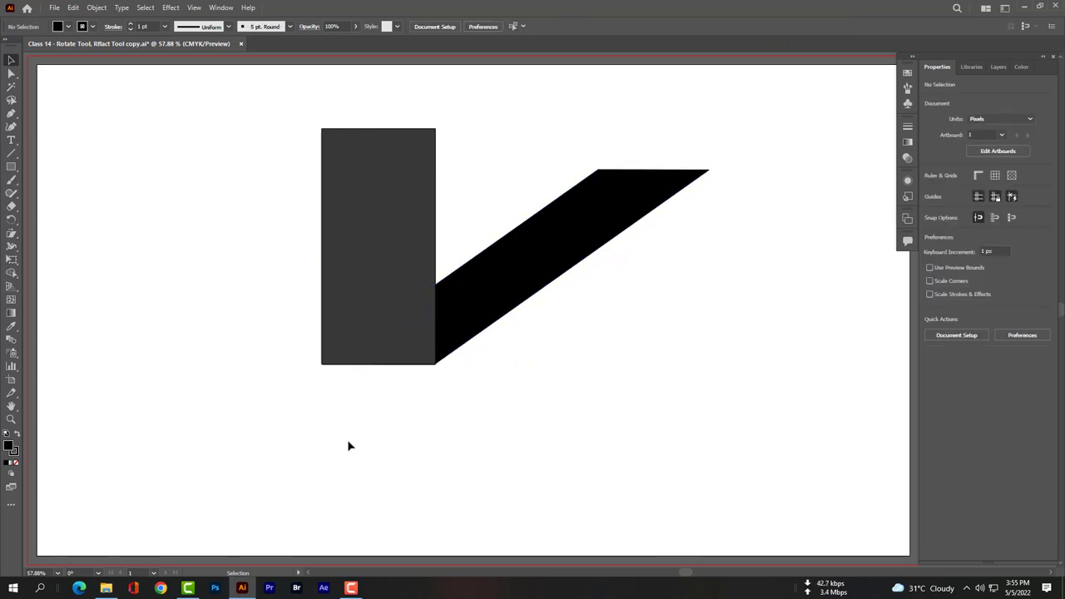
- Select both the grey rectangle and its black shadow
click(452, 309)
click(449, 433)
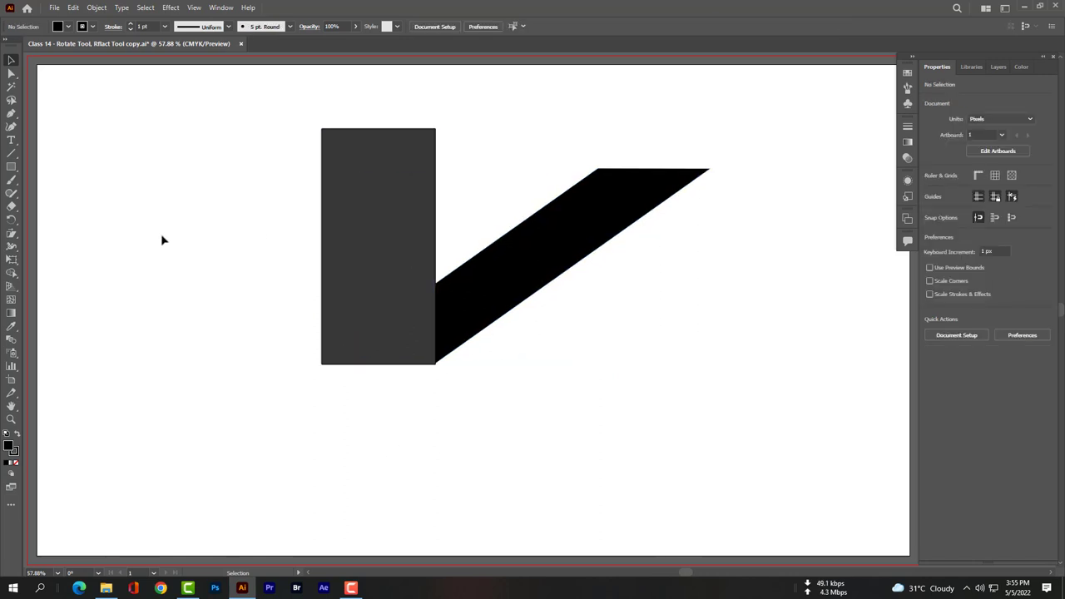
drag(11, 234, 49, 234)
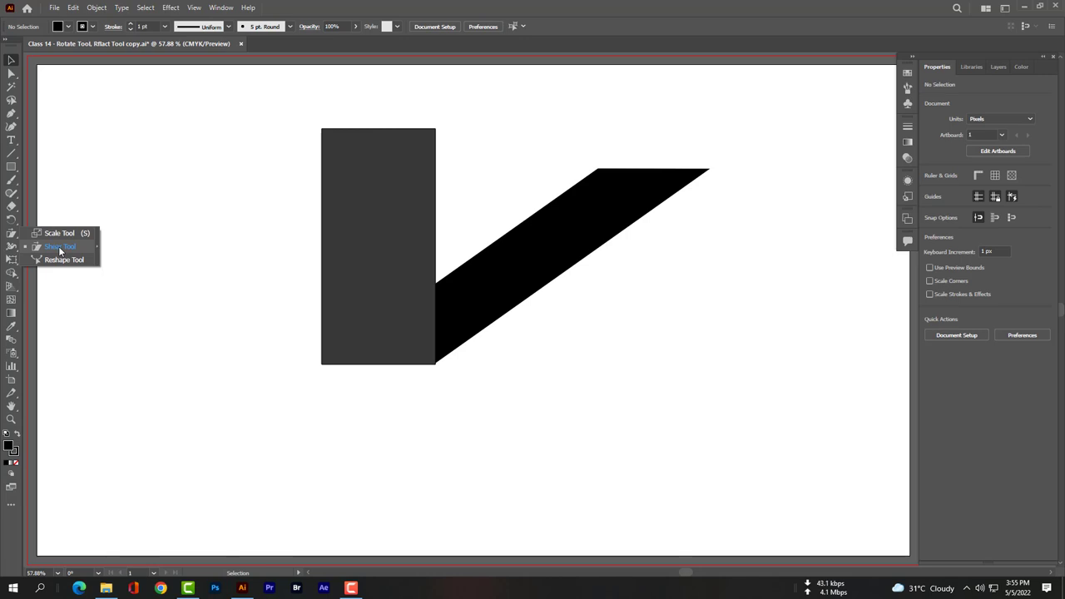
click(174, 193)
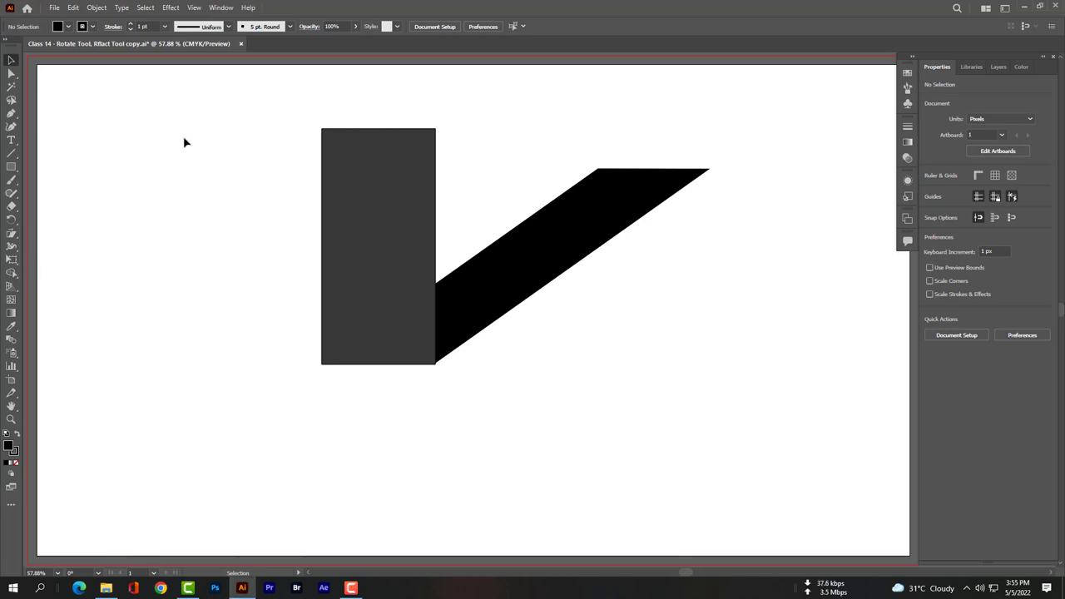
drag(188, 106, 708, 444)
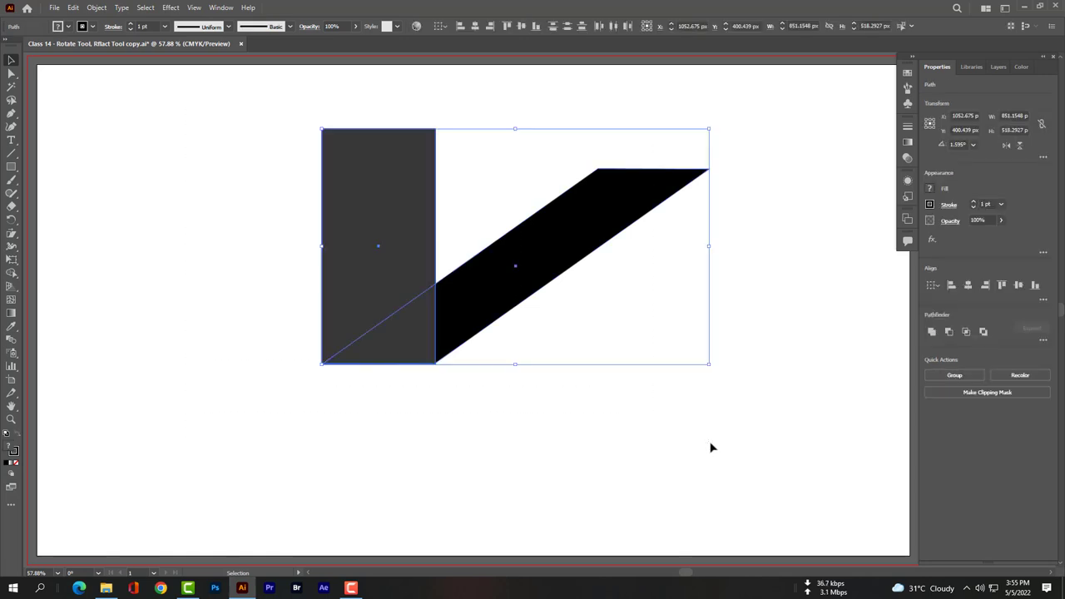
- Replace both shapes with a black rectangle sheared into a thin parallelogram, about 453 × 165 px
key(Delete)
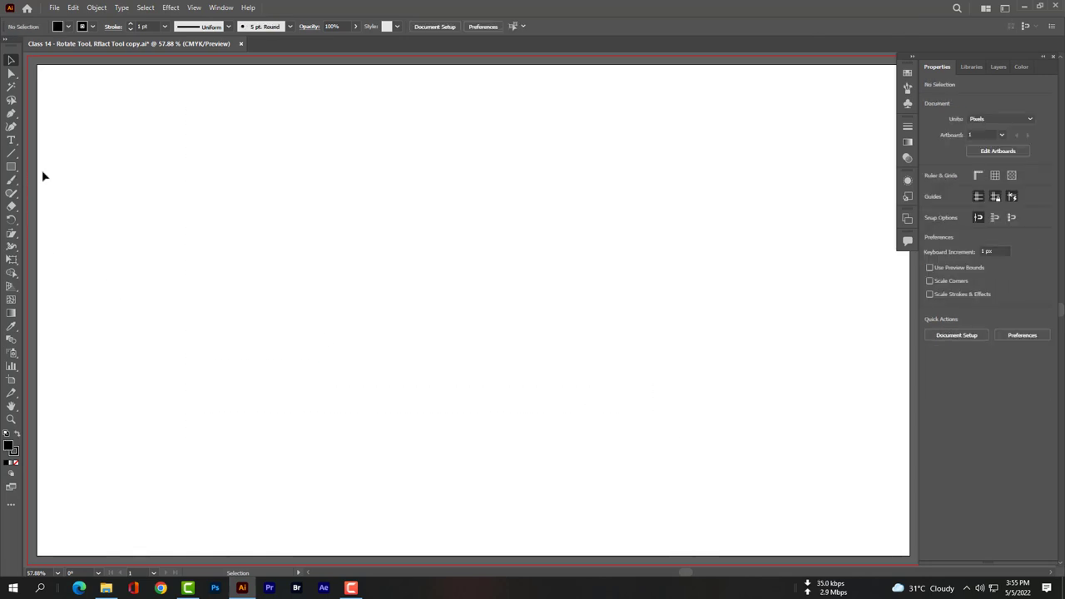
click(11, 166)
drag(295, 213, 410, 292)
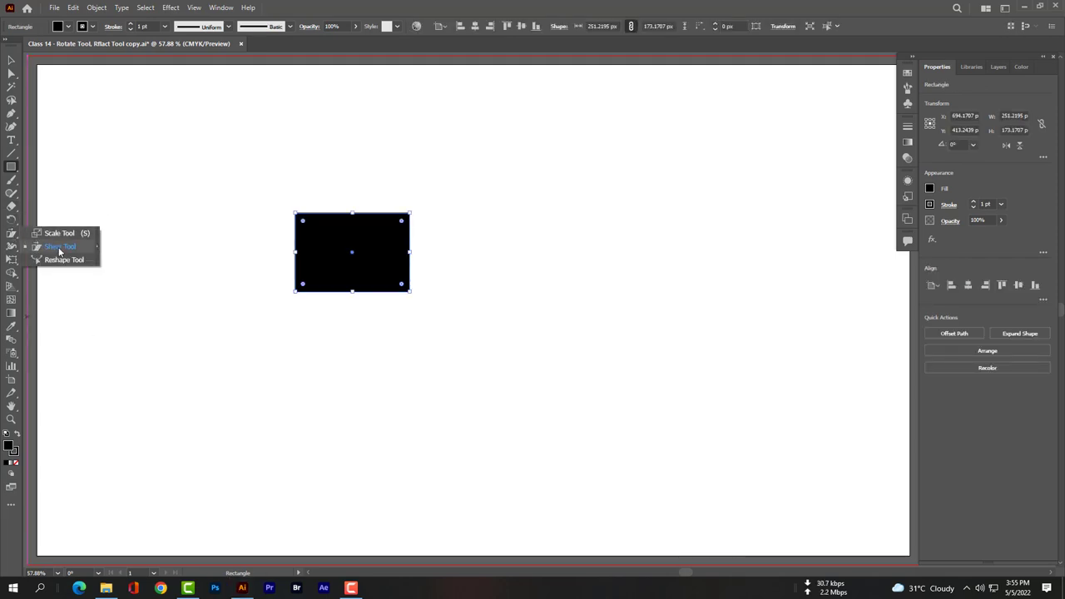
drag(12, 234, 42, 243)
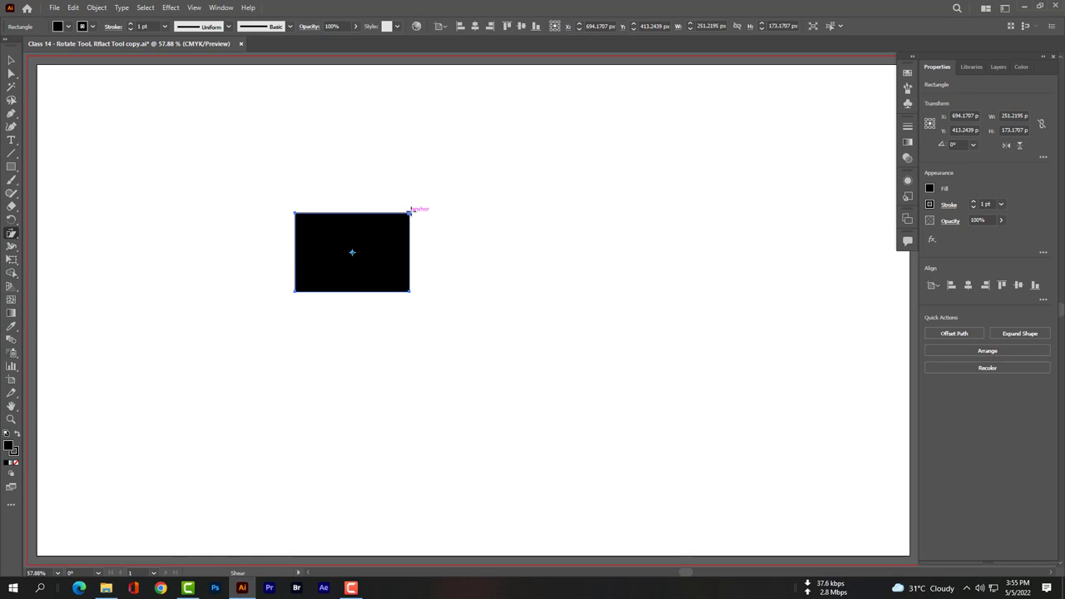
drag(409, 211, 431, 216)
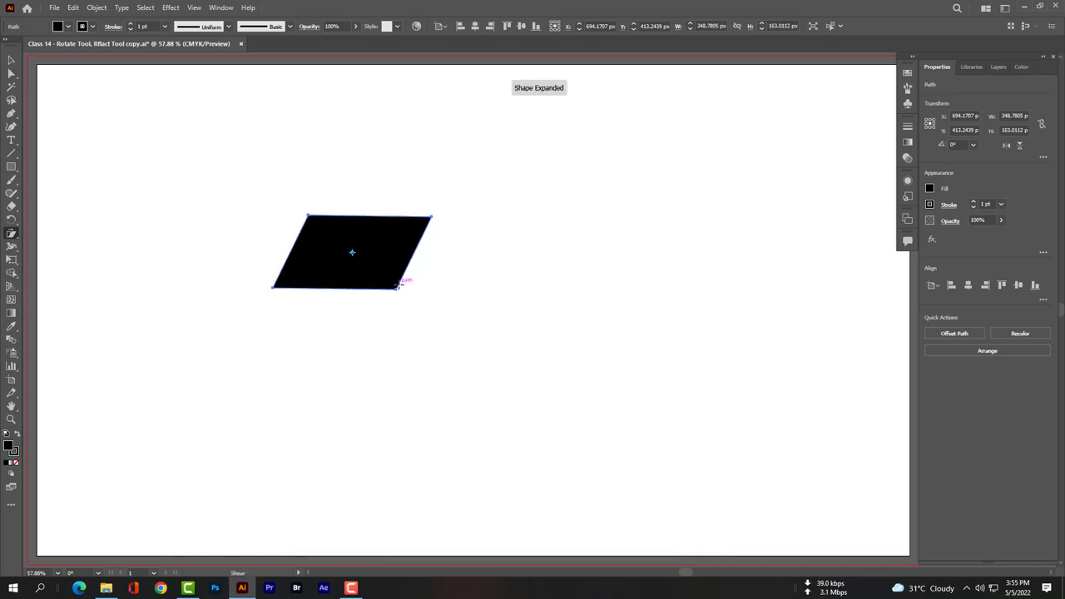
mouse_move(353, 250)
mouse_down()
mouse_move(370, 256)
mouse_move(358, 254)
mouse_move(361, 264)
mouse_move(364, 252)
mouse_move(354, 254)
mouse_up()
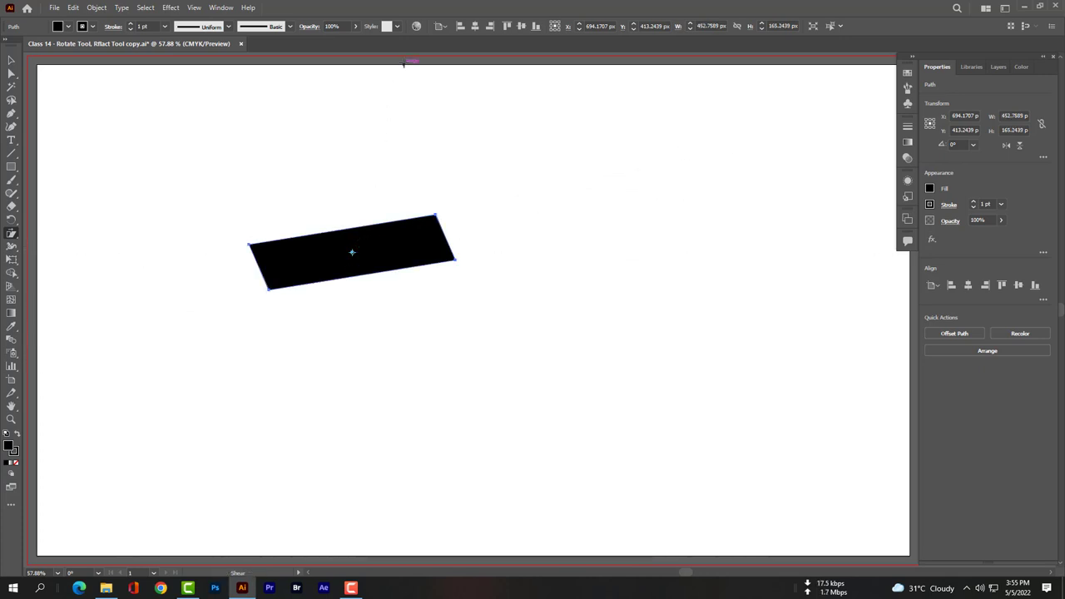
- Preview several graphic styles on the parallelogram, reset to default, then fill it black
click(397, 28)
click(333, 69)
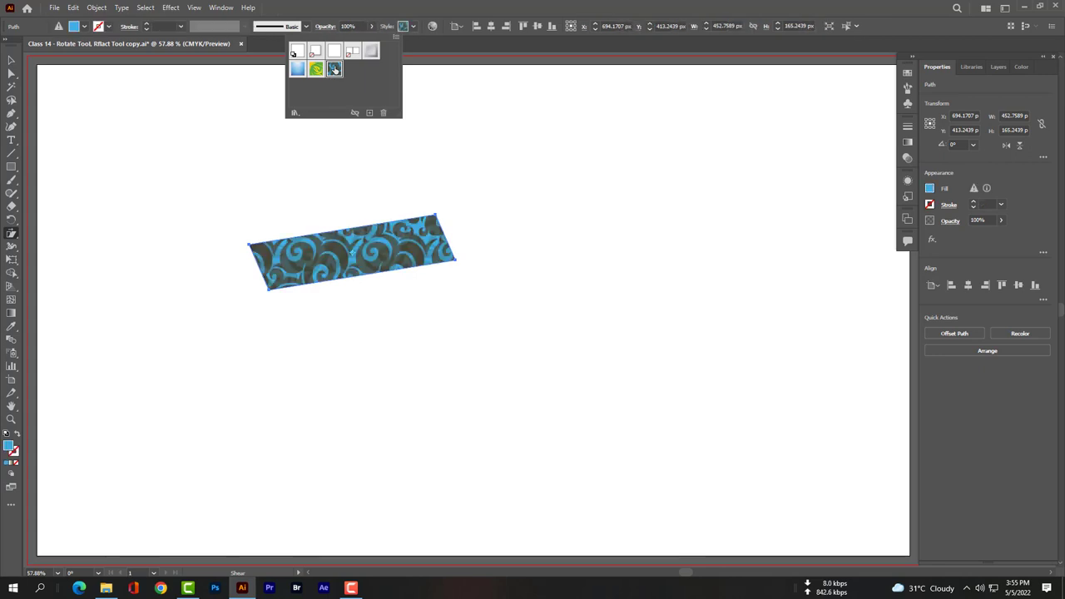
click(316, 69)
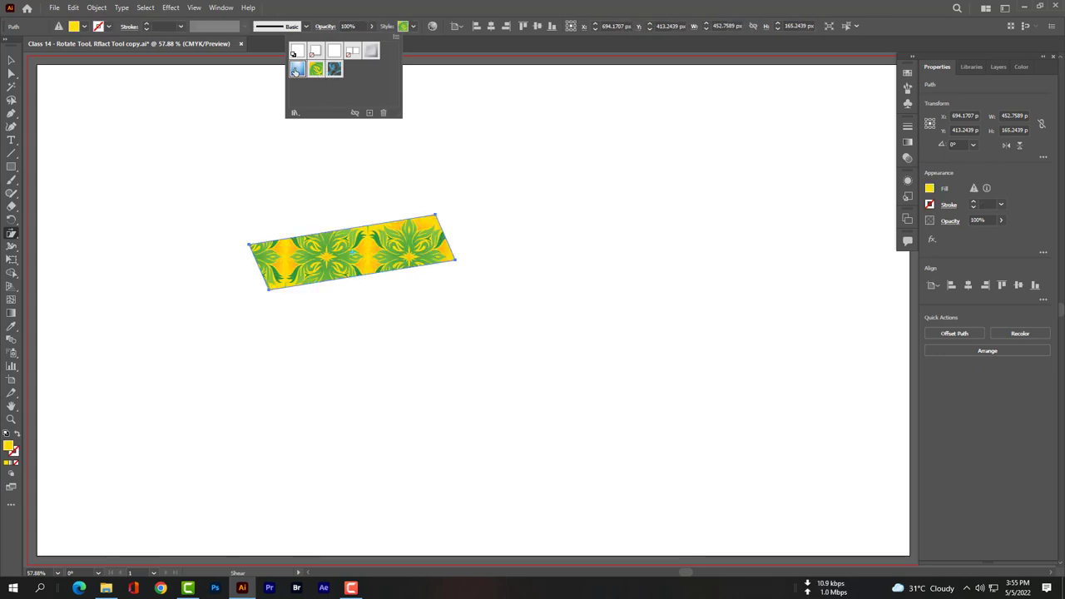
click(296, 70)
click(369, 52)
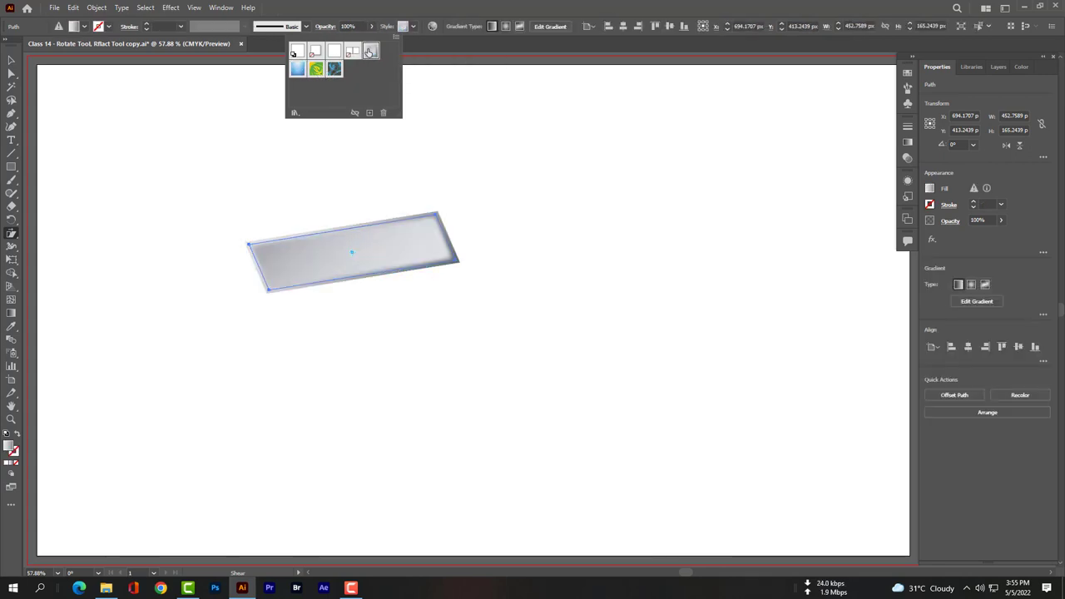
click(297, 53)
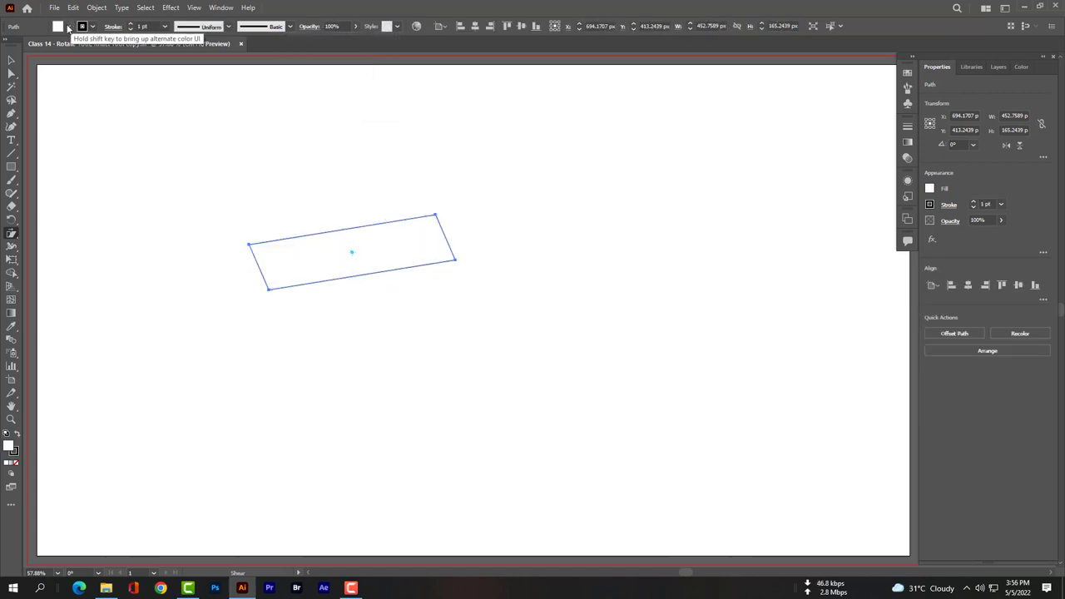
click(65, 27)
click(32, 45)
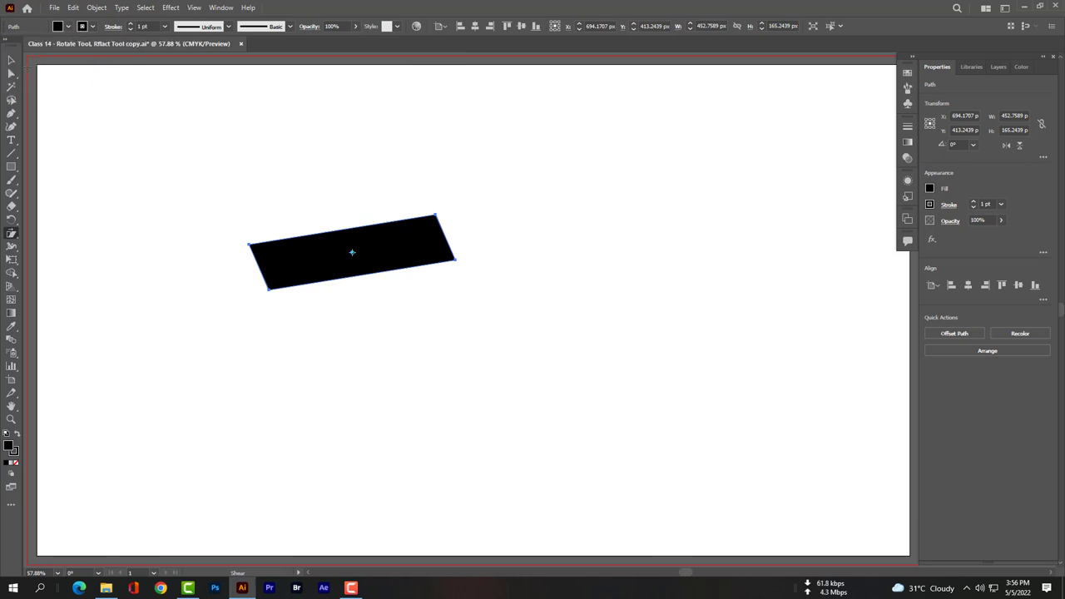
- Marquee-select the black parallelogram and delete it
click(11, 60)
drag(106, 107, 561, 347)
key(Delete)
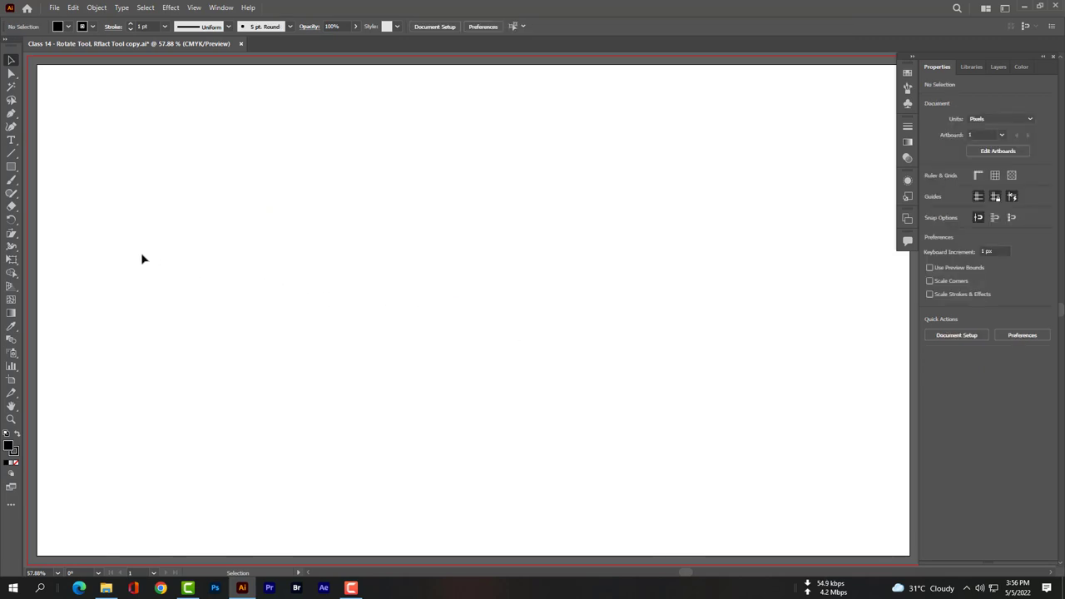
- Set the Pen tool to no fill with a 3 pt black stroke and place the first anchor
click(11, 234)
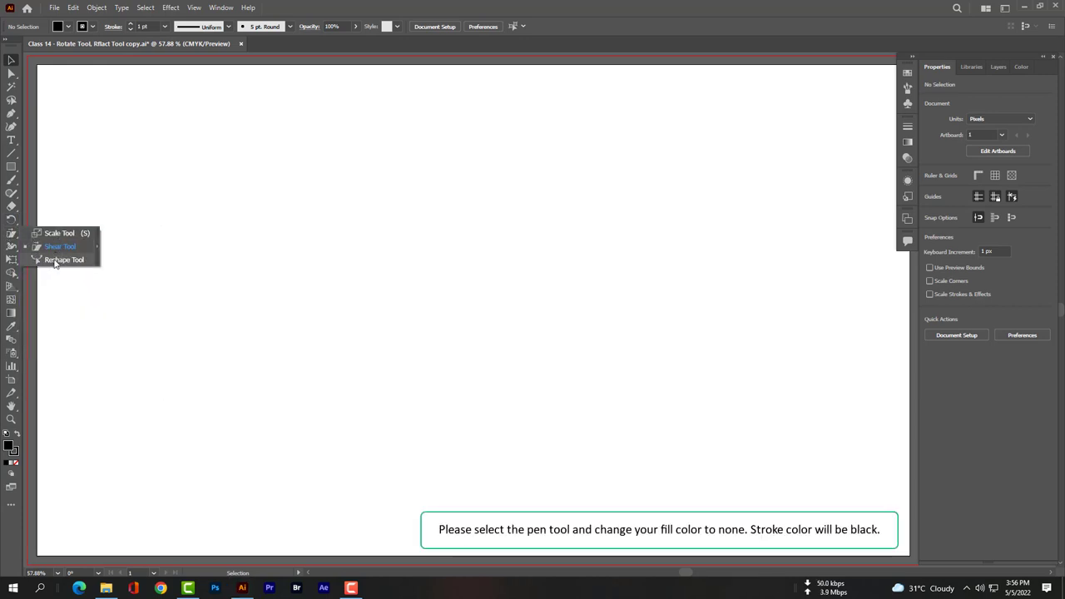
click(11, 113)
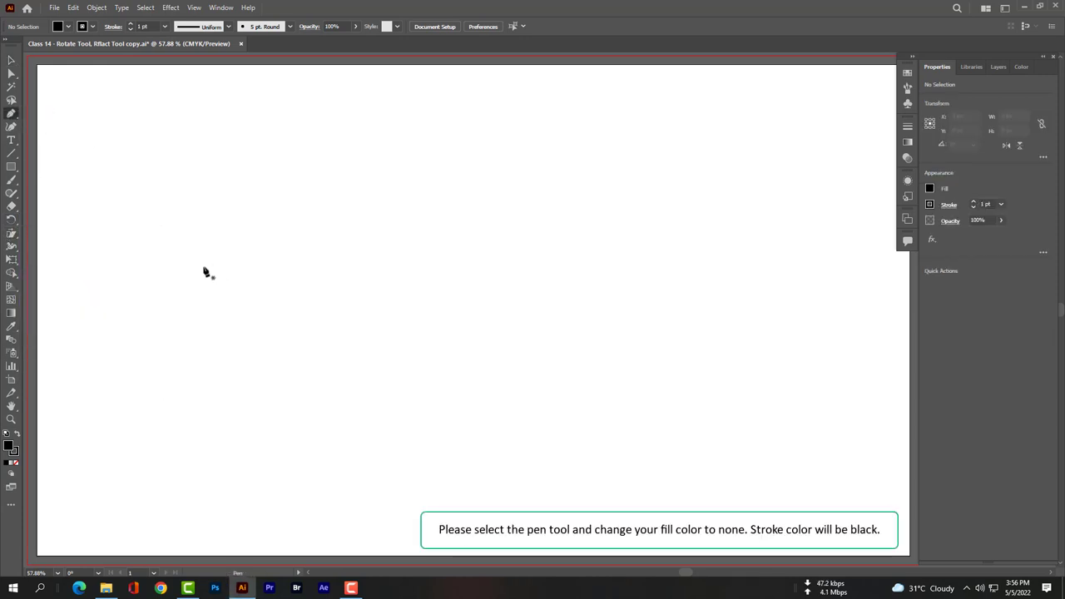
click(67, 27)
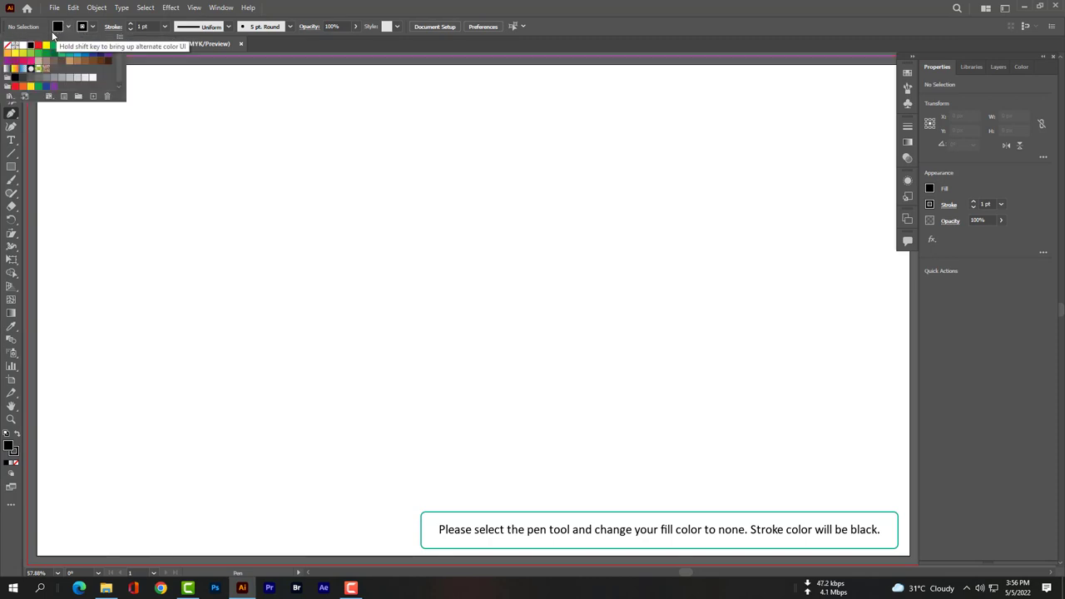
click(7, 45)
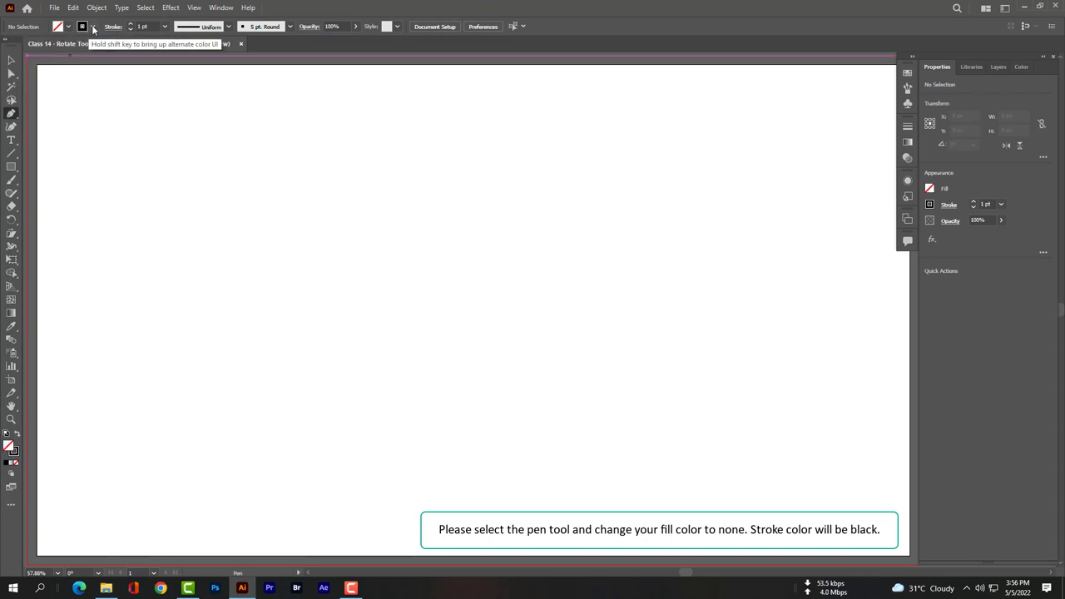
click(93, 27)
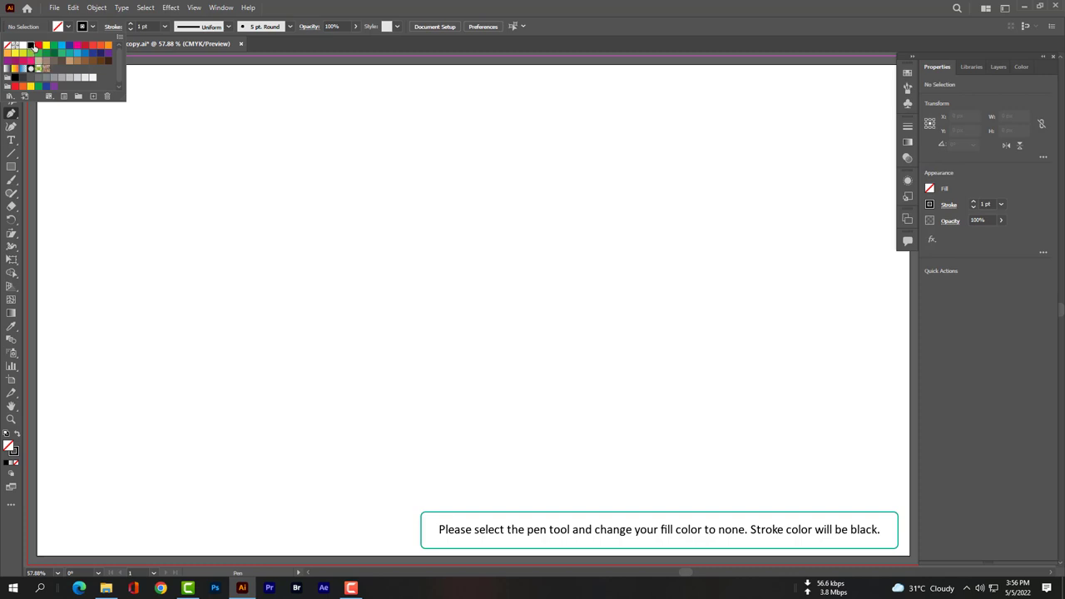
click(144, 26)
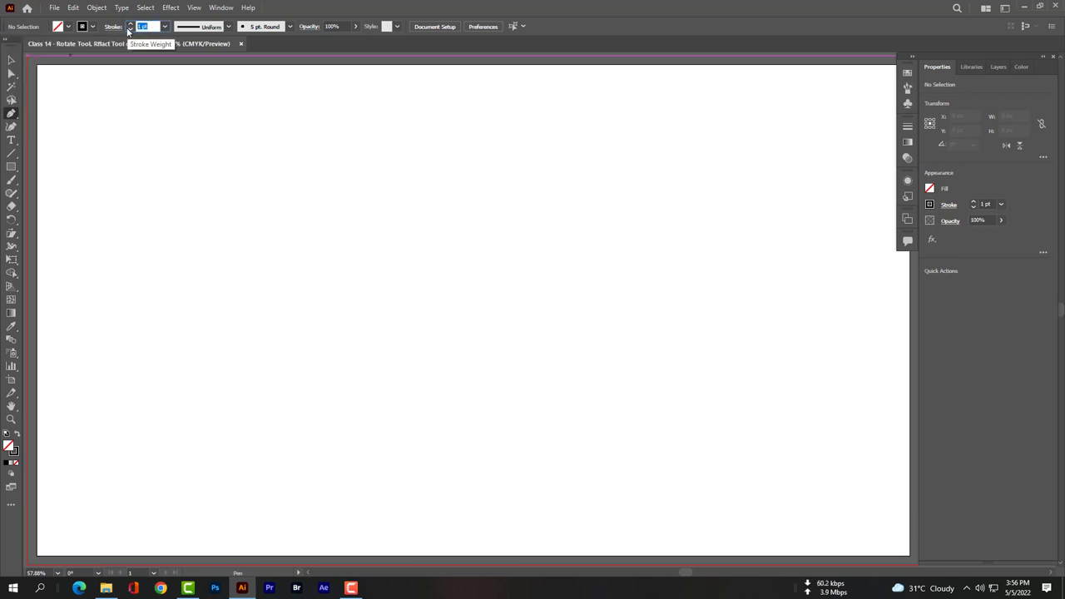
click(225, 263)
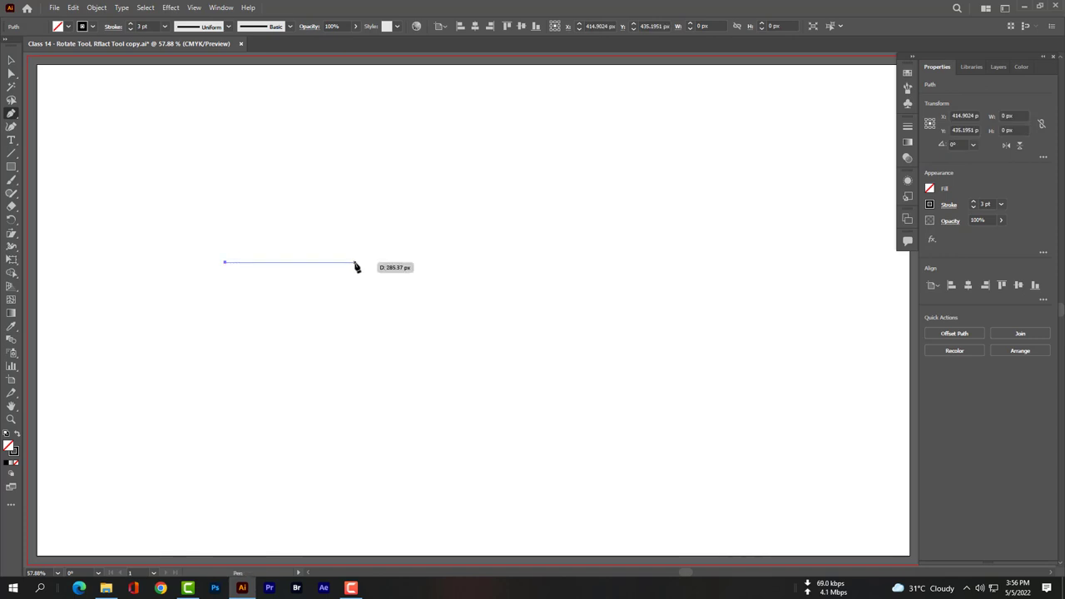
- Drag two more anchors to complete a wavy S-shaped open path
drag(356, 263, 421, 320)
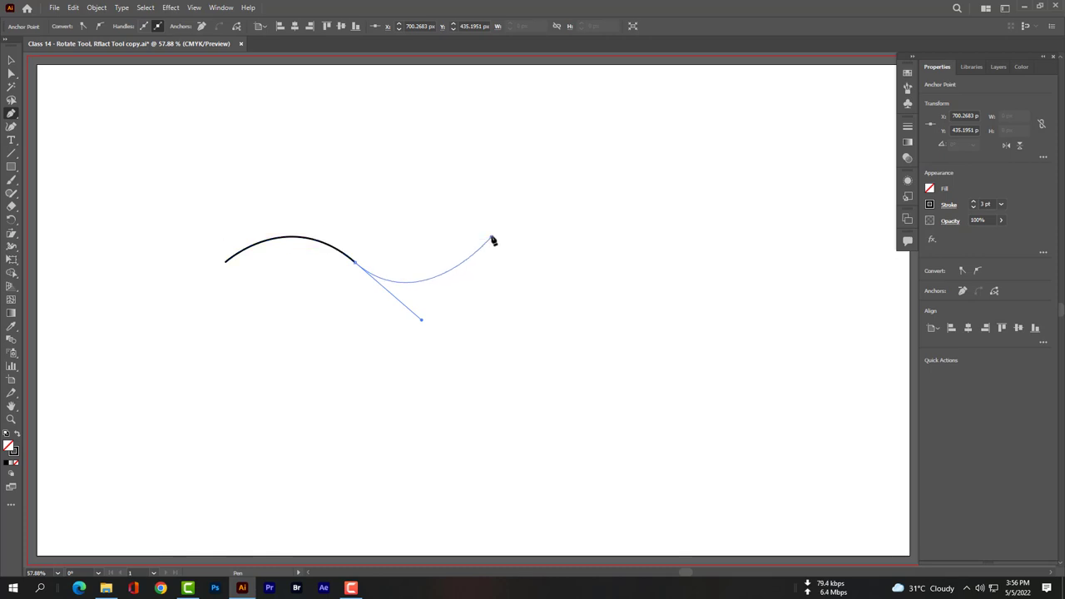
mouse_move(490, 237)
mouse_down()
mouse_move(102, 131)
mouse_move(48, 66)
mouse_up()
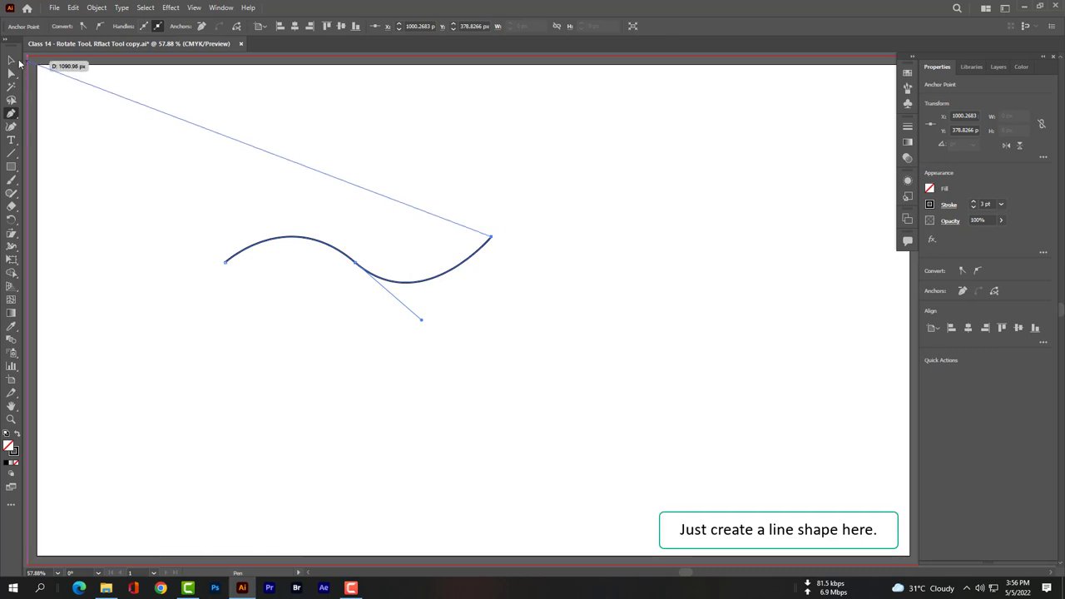
click(11, 60)
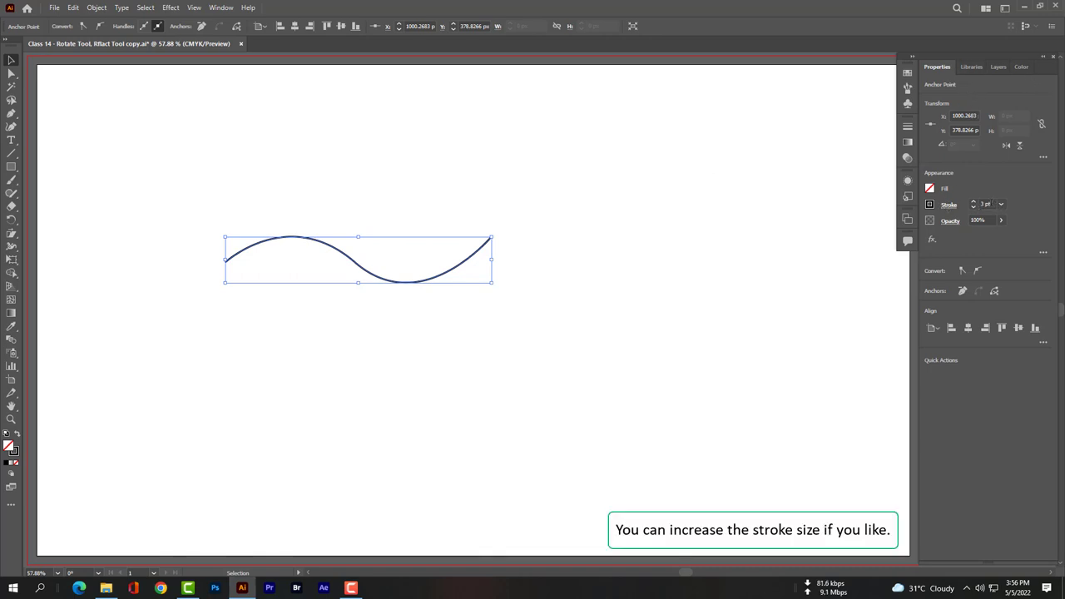
- Set the curve's stroke weight to 10 pt and deselect it
click(982, 204)
text(10)
key(Return)
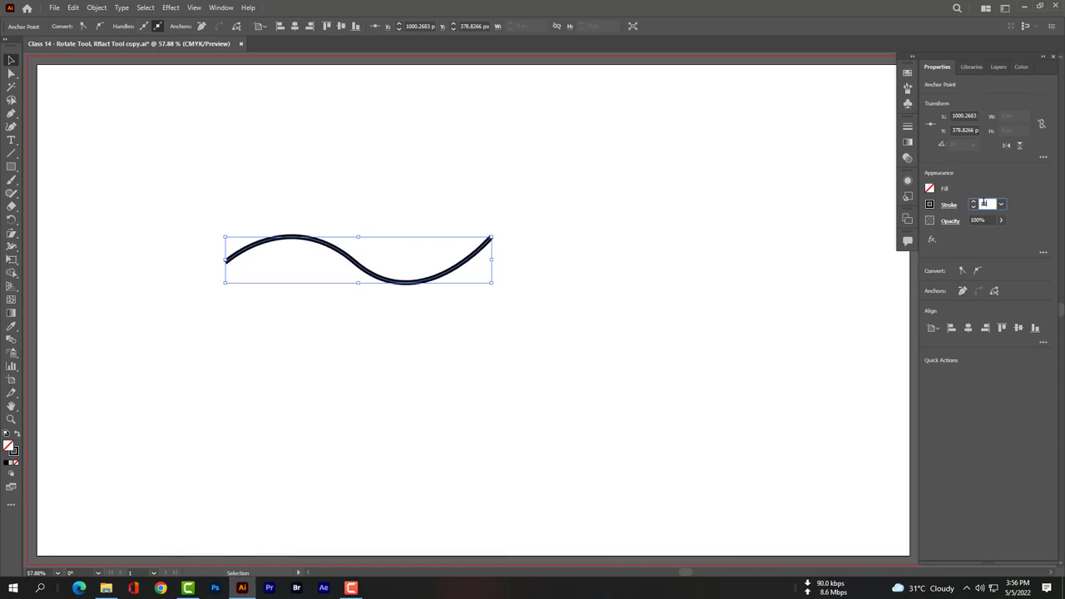
click(256, 317)
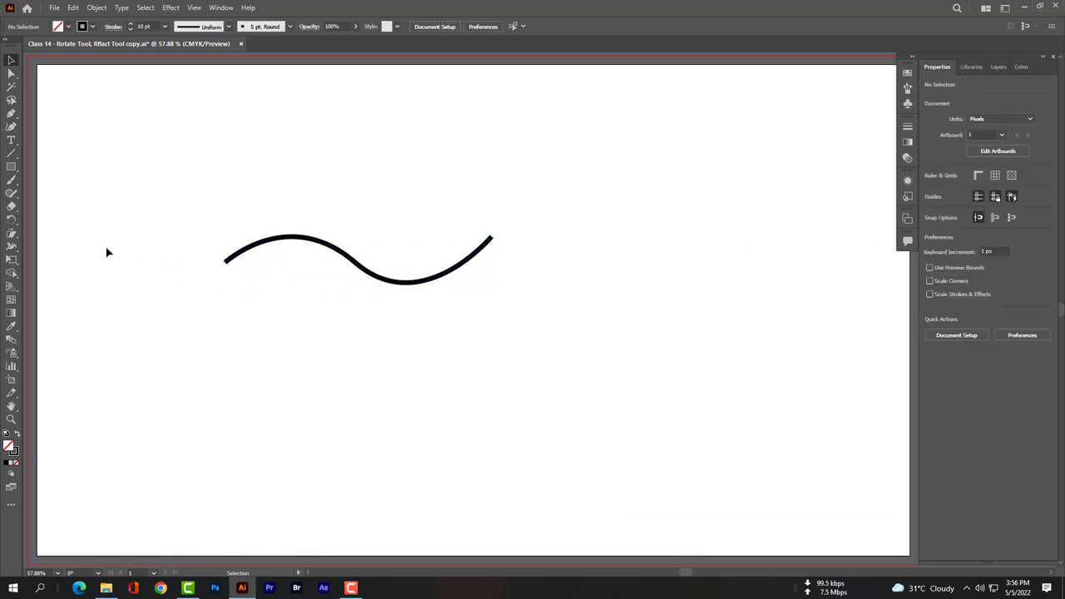
- Select the wavy curve and switch to the Reshape tool from the Scale flyout
click(10, 220)
drag(9, 235, 59, 248)
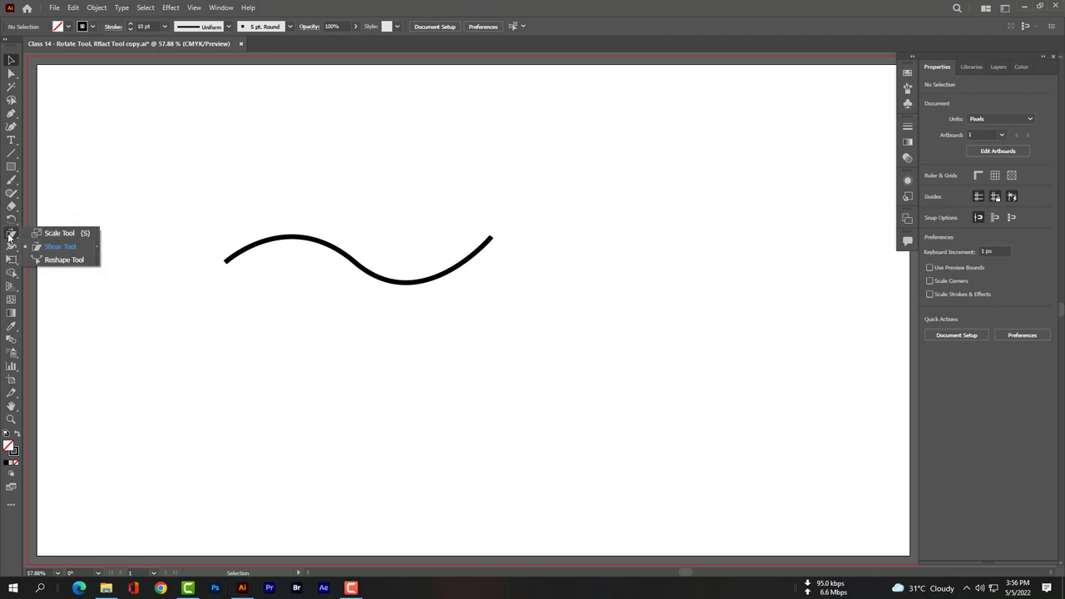
click(60, 261)
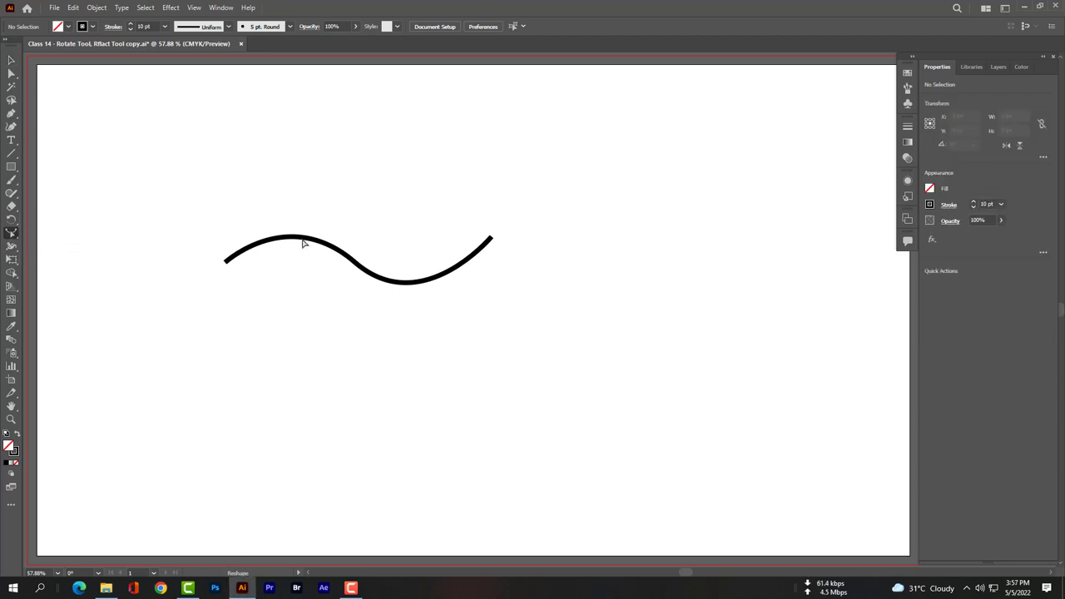
mouse_move(599, 314)
mouse_down()
mouse_move(122, 171)
mouse_move(570, 339)
mouse_up()
key(v)
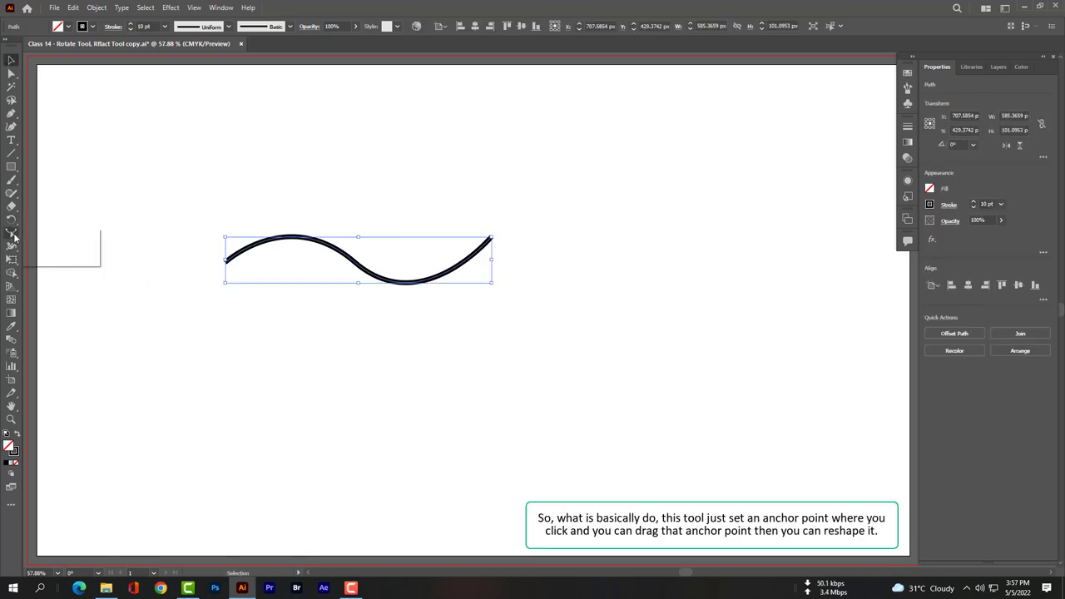
drag(12, 232, 60, 261)
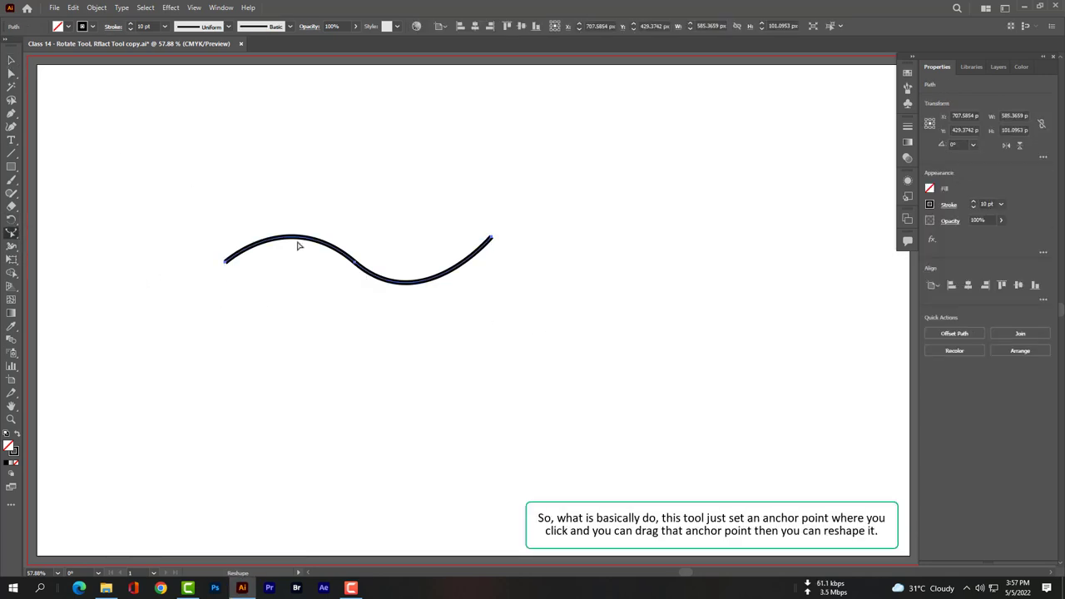
- Reshape the curve by raising its left hump and trough and adjusting its lower part
drag(297, 239, 297, 218)
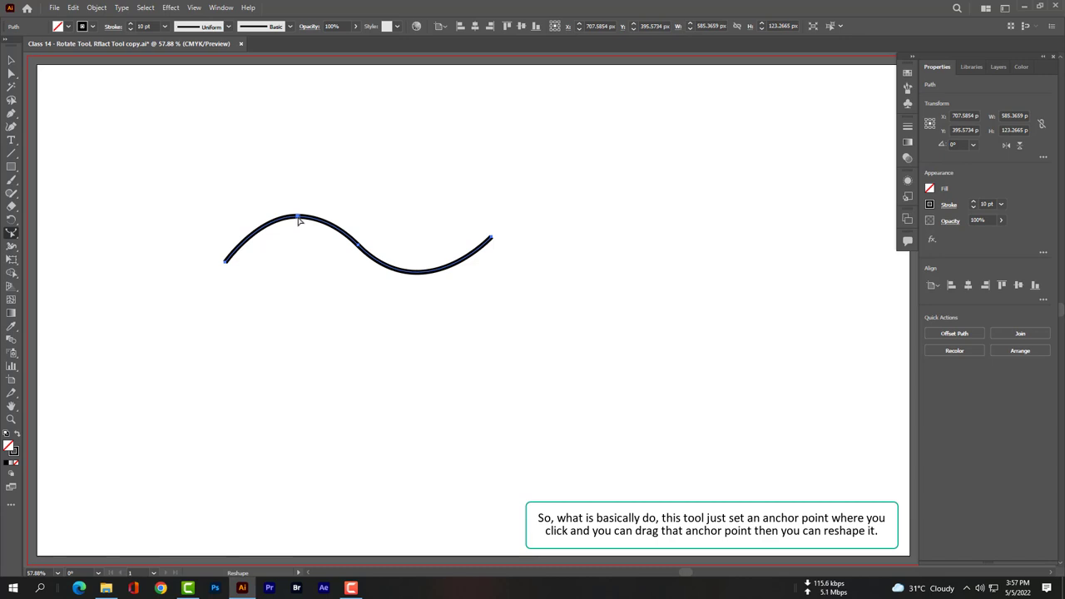
drag(264, 236, 266, 239)
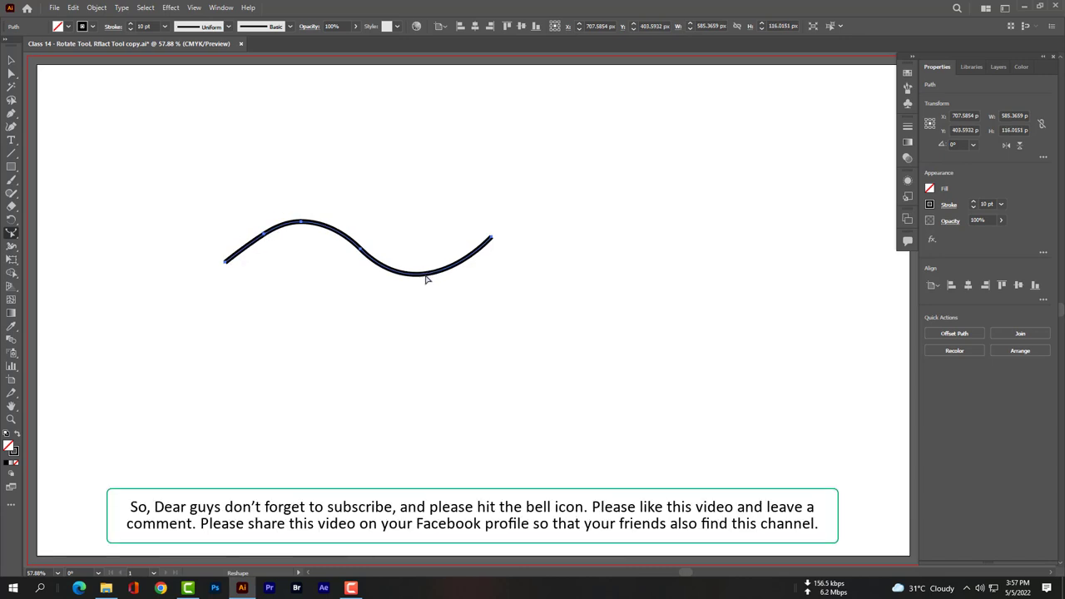
drag(426, 277, 427, 268)
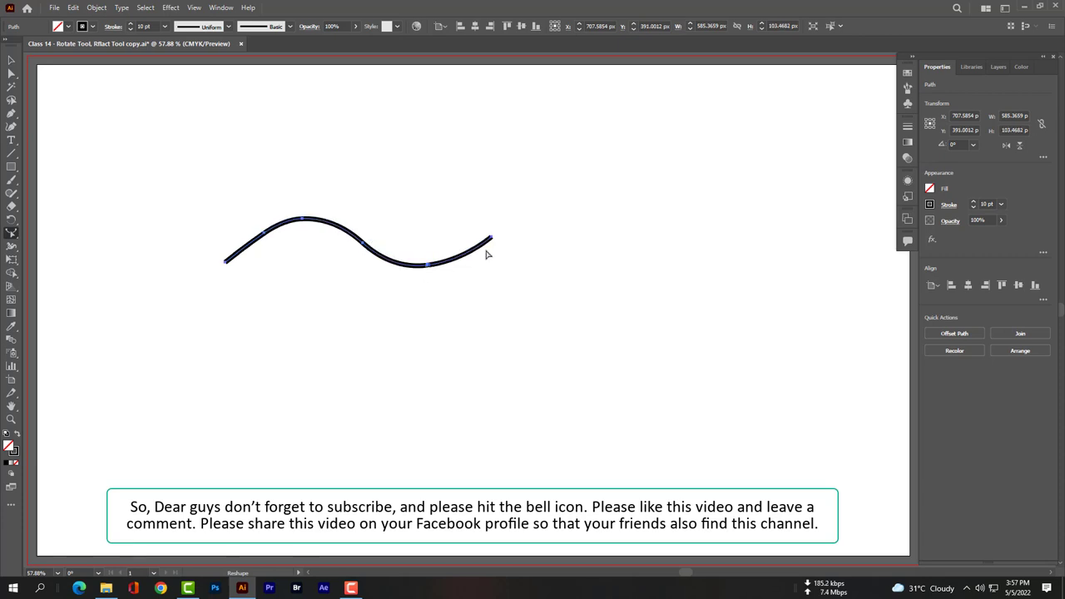
drag(490, 238, 426, 321)
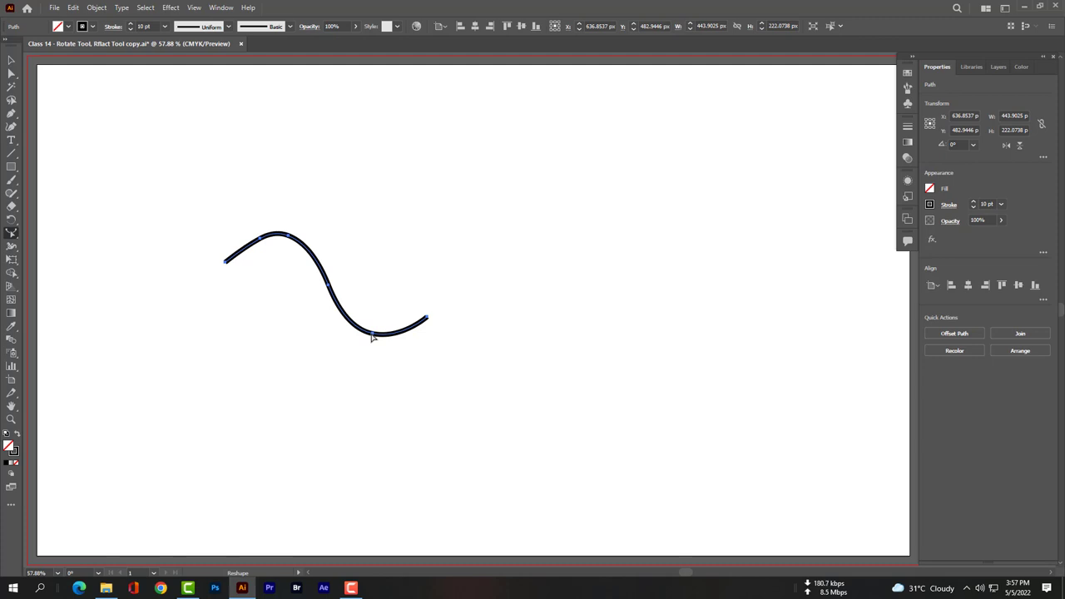
drag(371, 336, 383, 305)
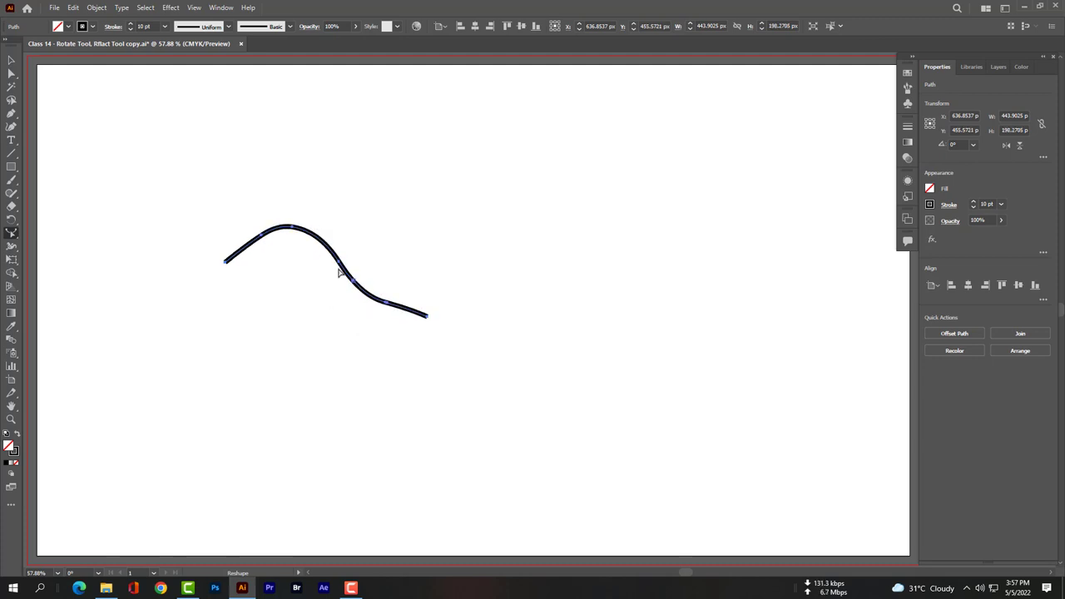
- Shift the peak right, pull the middle into an S, and add a dip near the left end
drag(321, 242, 342, 238)
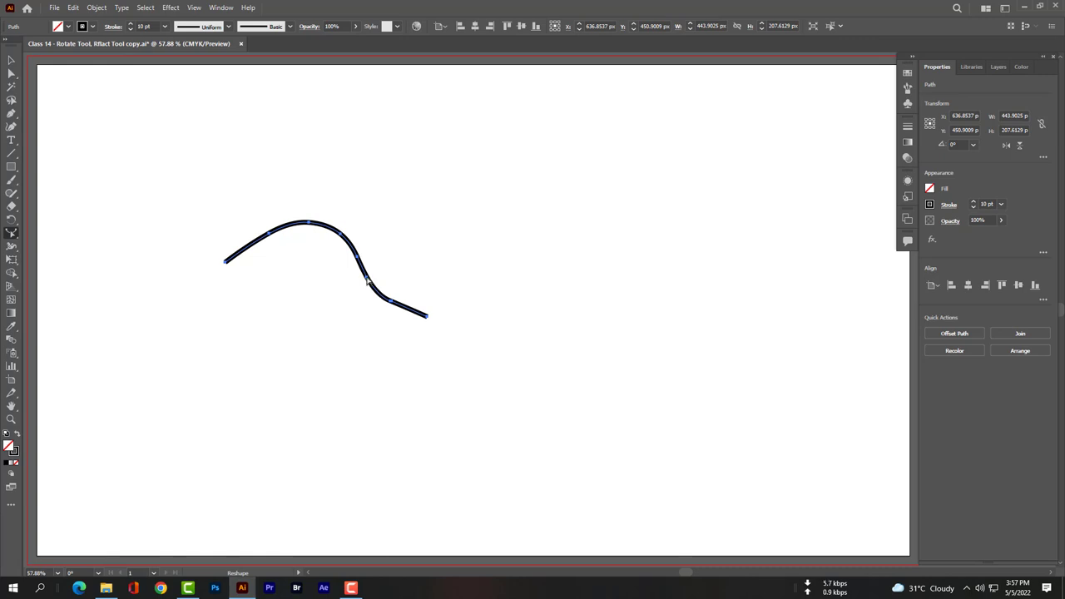
drag(367, 281, 356, 294)
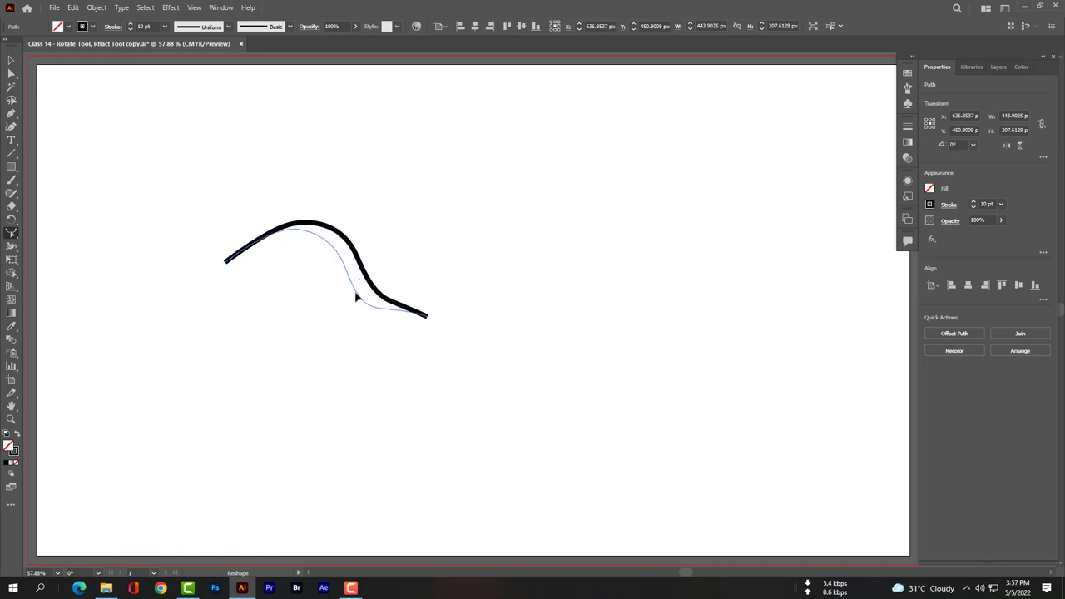
click(243, 252)
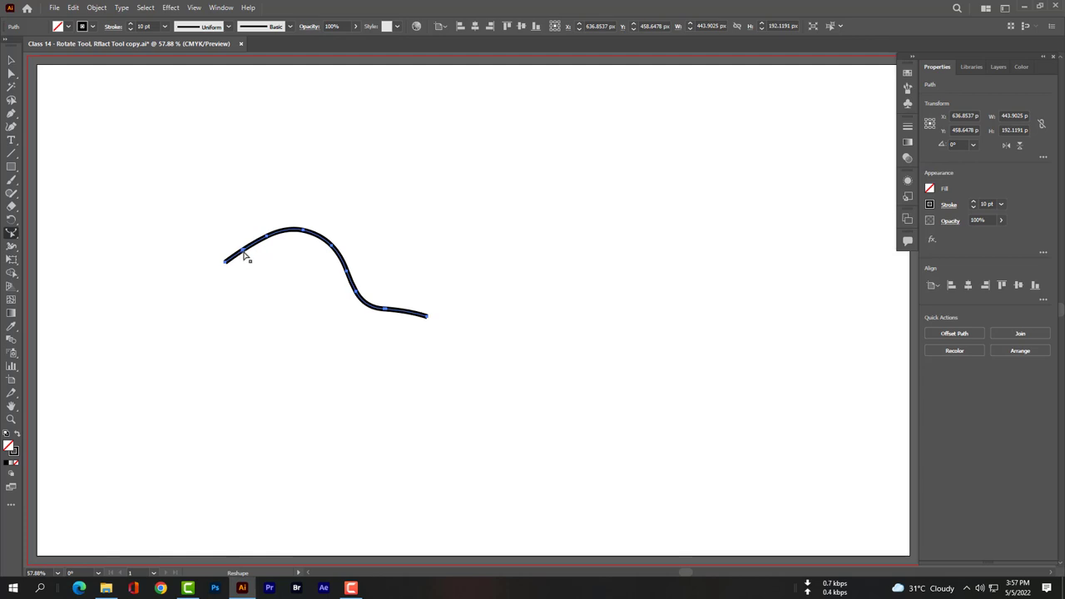
drag(244, 258, 258, 280)
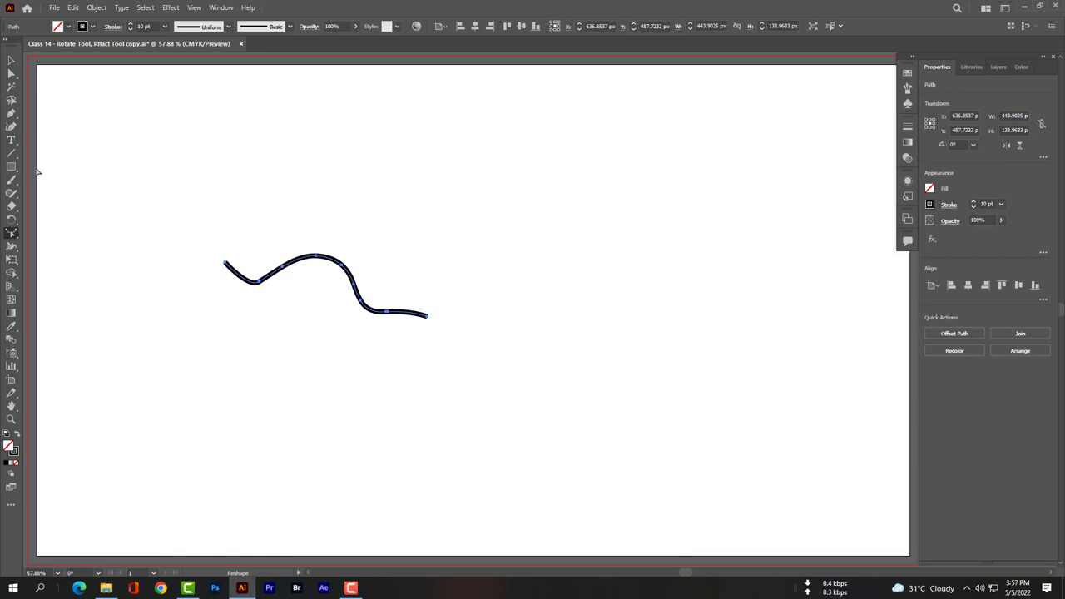
click(10, 59)
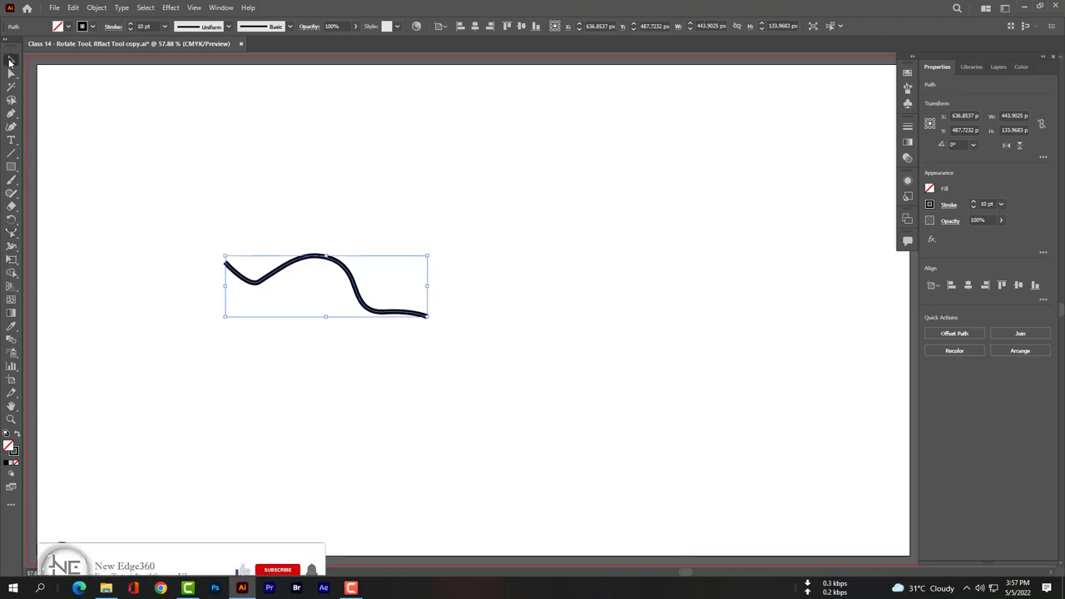
click(371, 164)
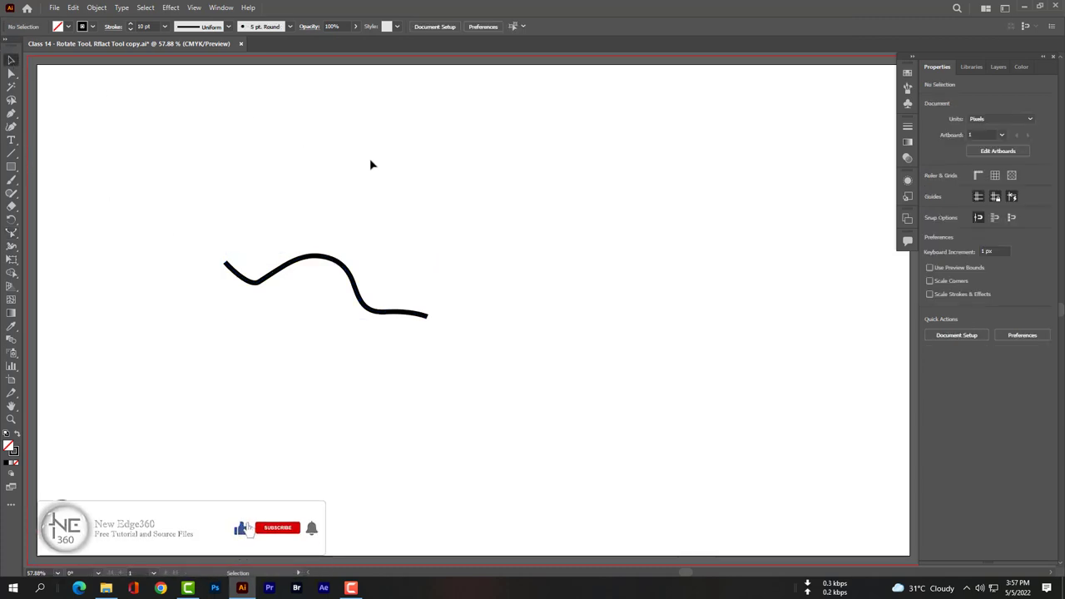